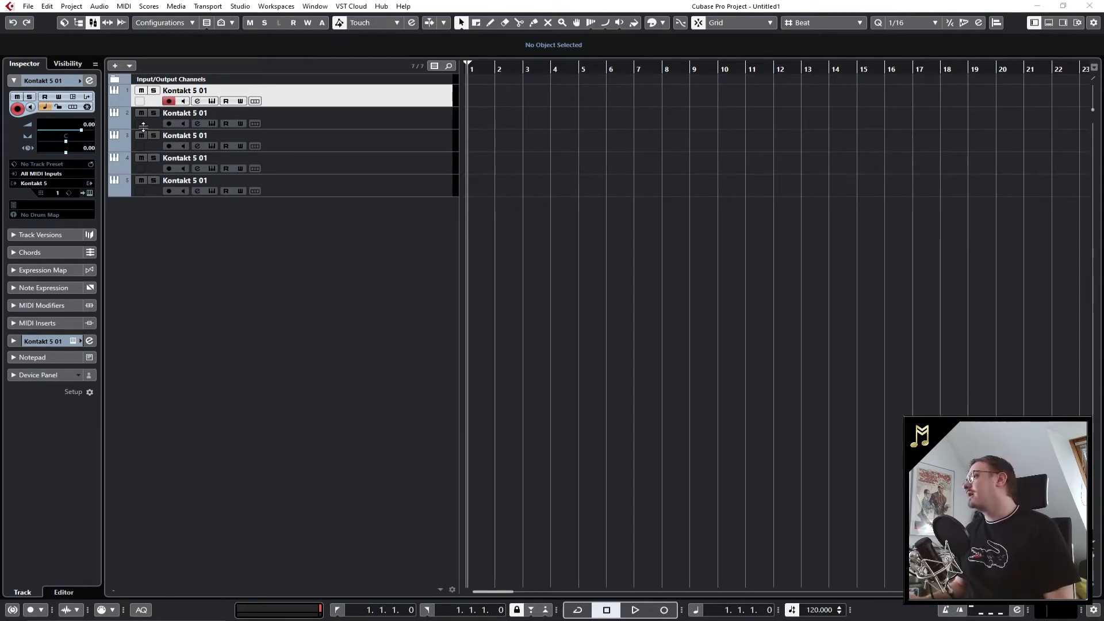
# Rename the first Kontakt track as Strings and the second one as Woodwinds
pyautogui.doubleClick(275, 91)
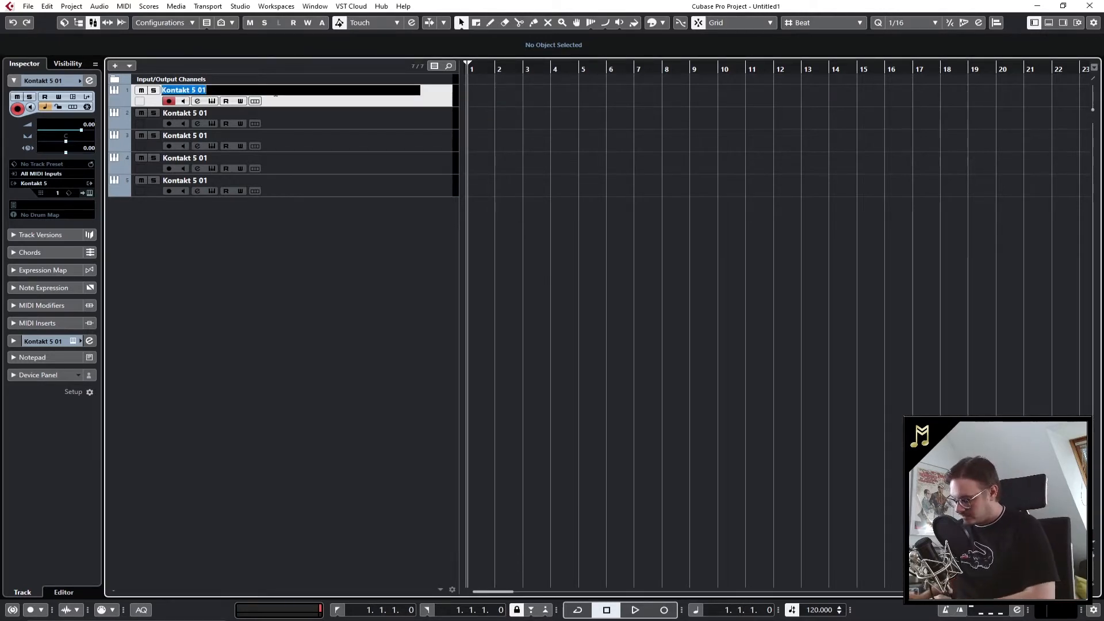
pyautogui.write('String')
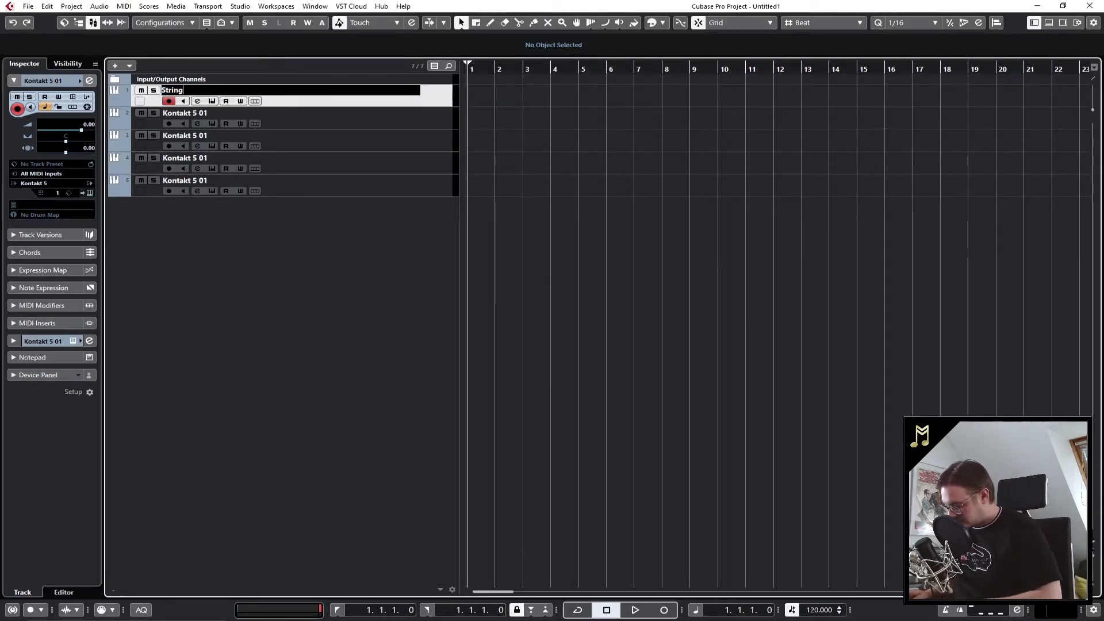
pyautogui.write('s')
pyautogui.press('Return')
pyautogui.doubleClick(270, 117)
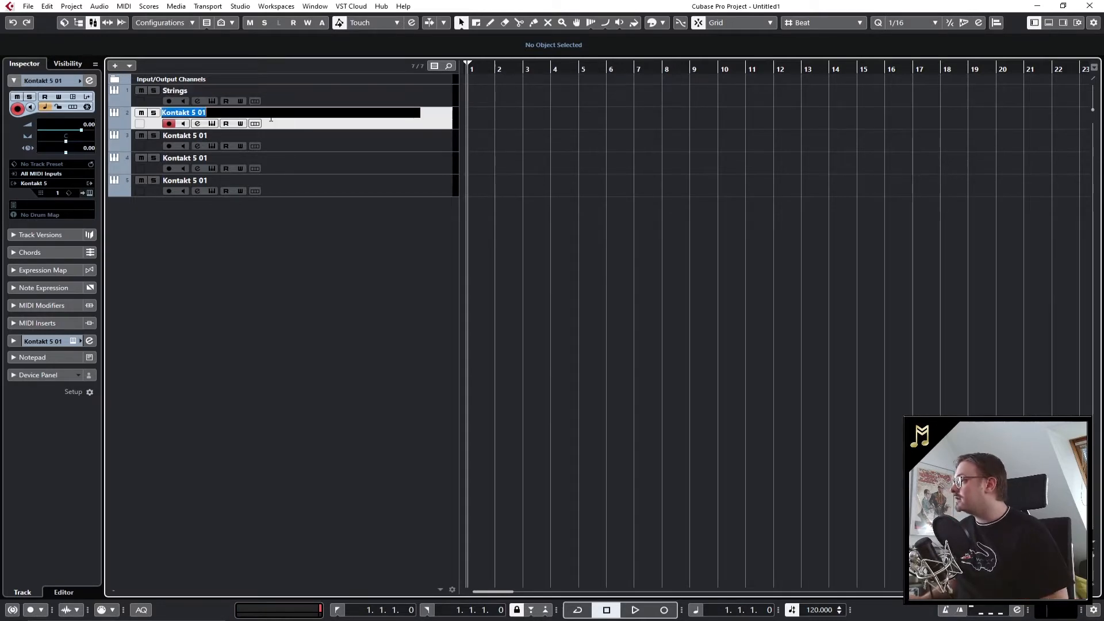
pyautogui.write('Woodwinds')
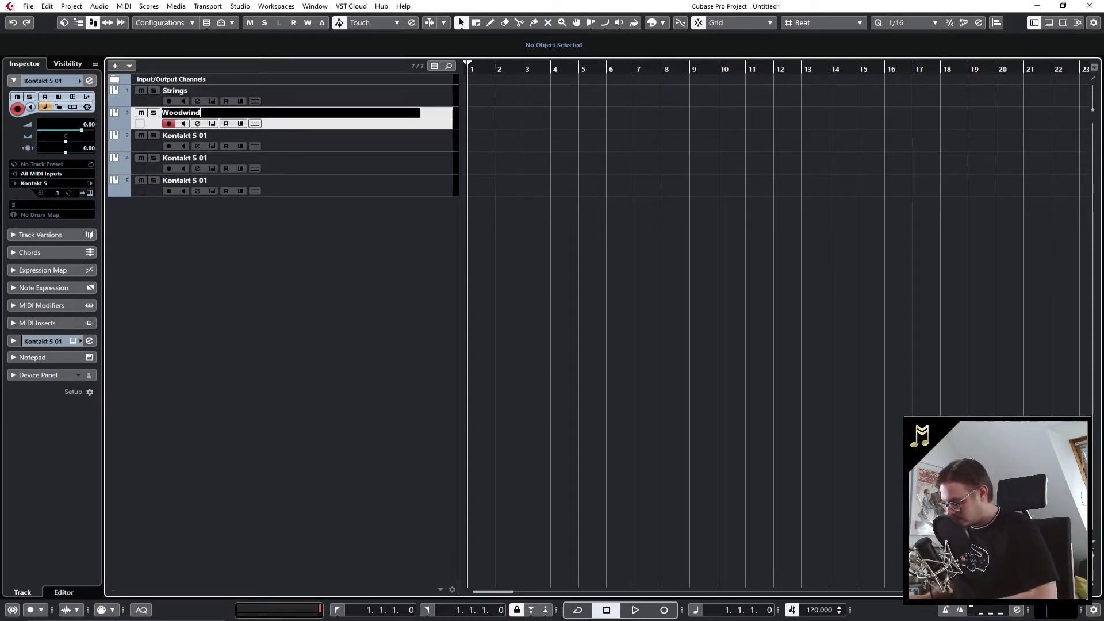
pyautogui.press('Return')
# Rename the remaining three Kontakt tracks as Brass, Drums and Choir, in that order
pyautogui.doubleClick(271, 133)
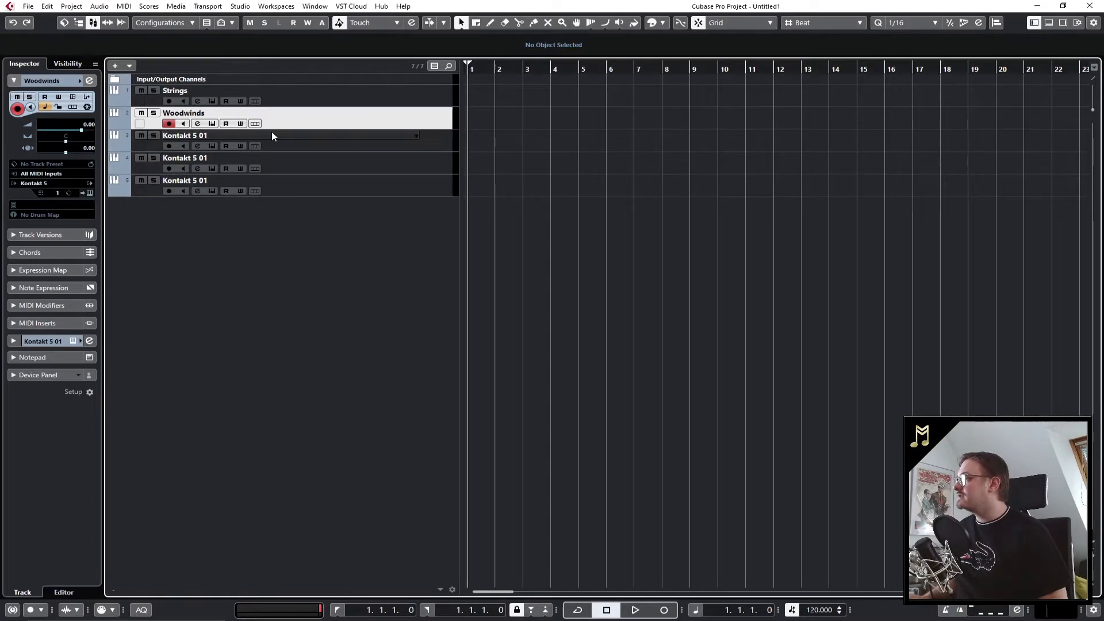
pyautogui.write('Brass')
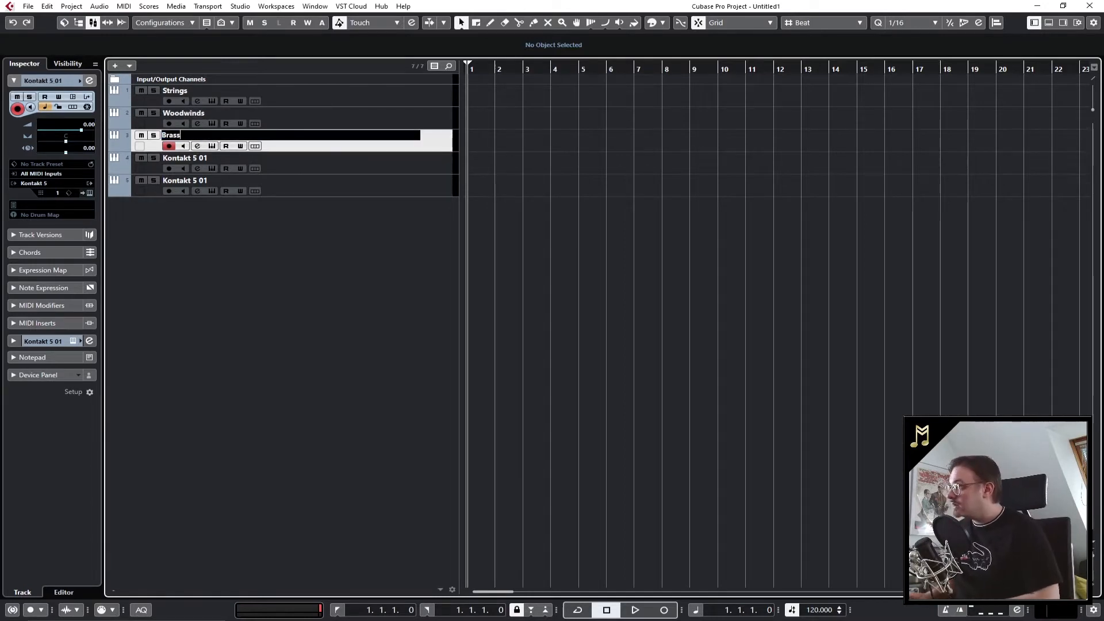
pyautogui.press('Return')
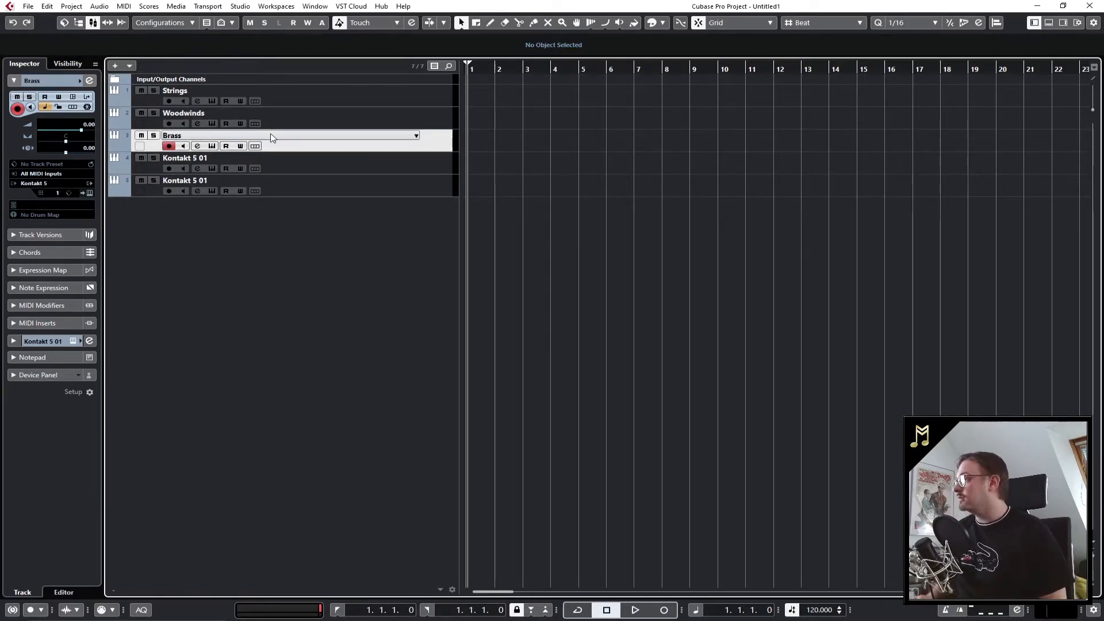
pyautogui.doubleClick(255, 165)
pyautogui.write('Drums')
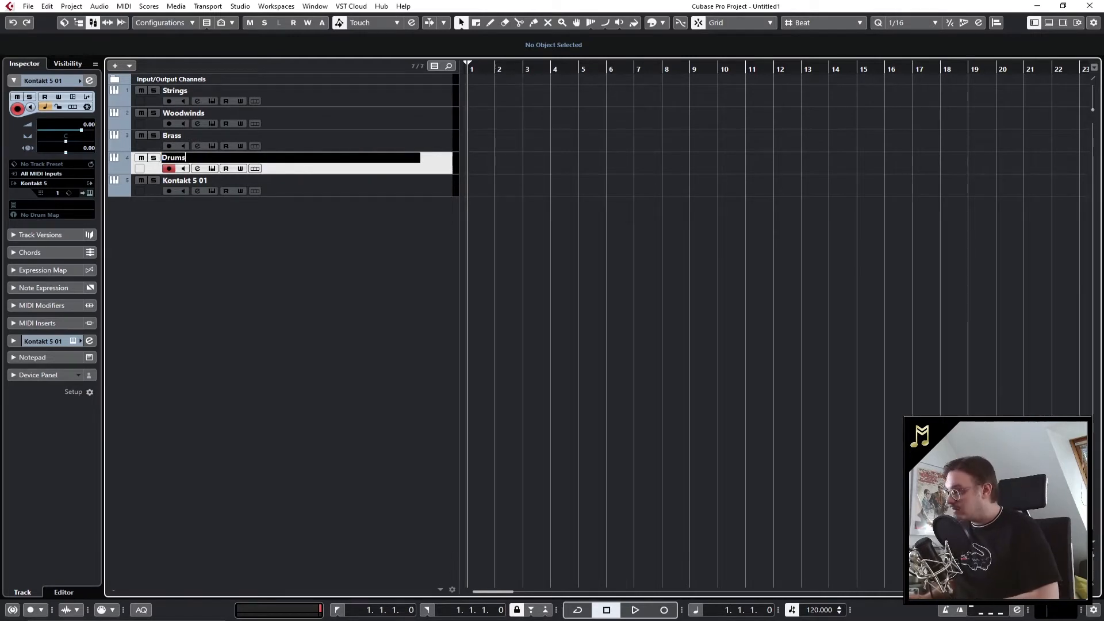
pyautogui.press('Return')
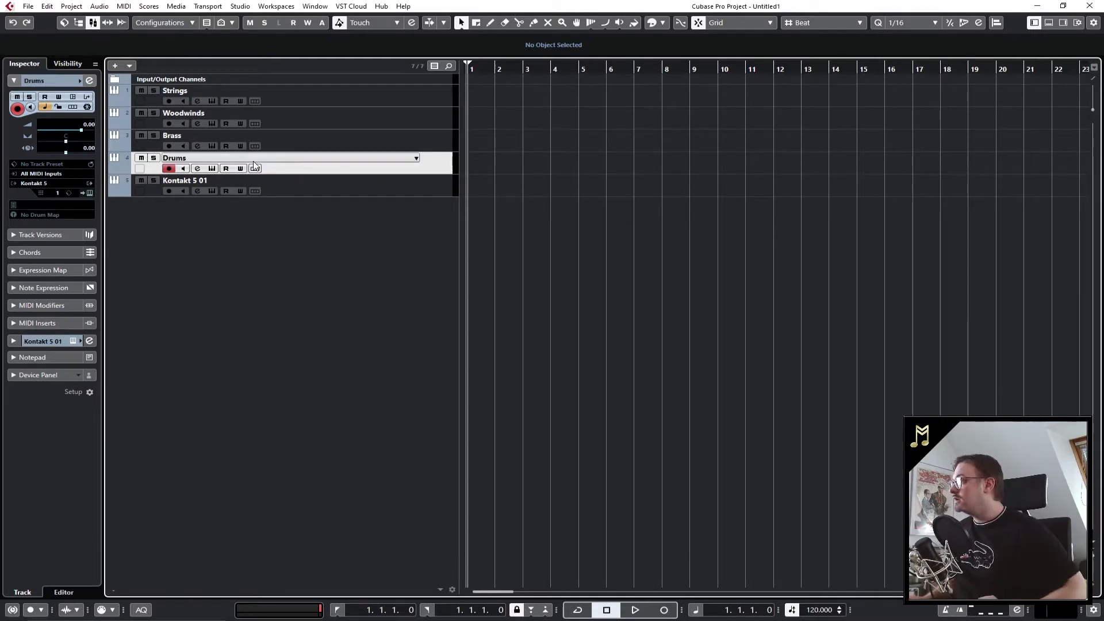
pyautogui.doubleClick(224, 179)
pyautogui.write('Choir')
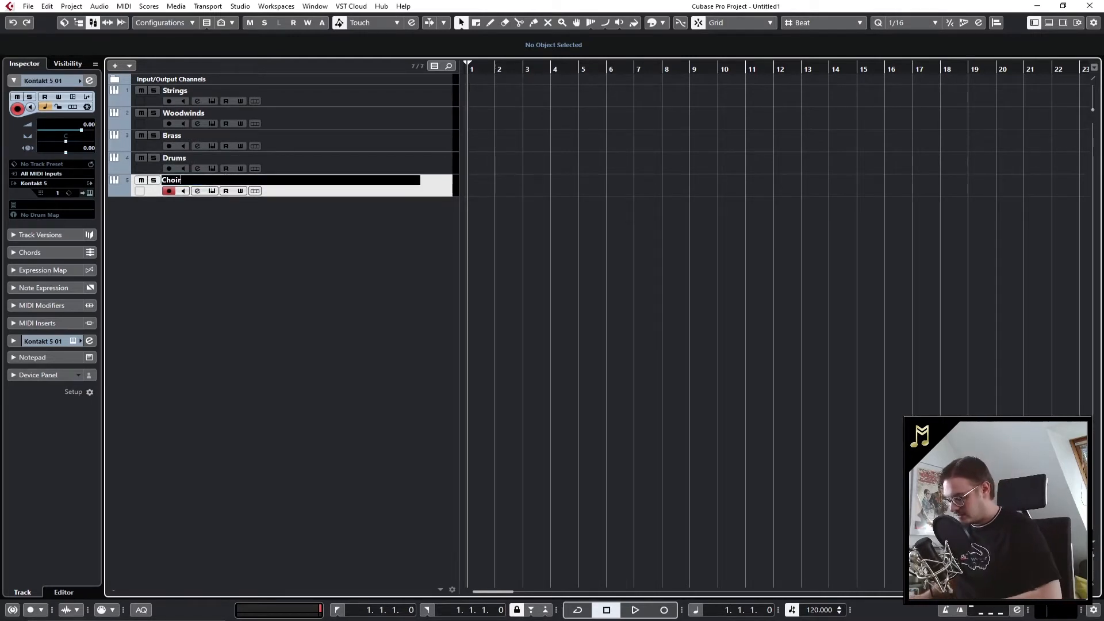
pyautogui.press('Return')
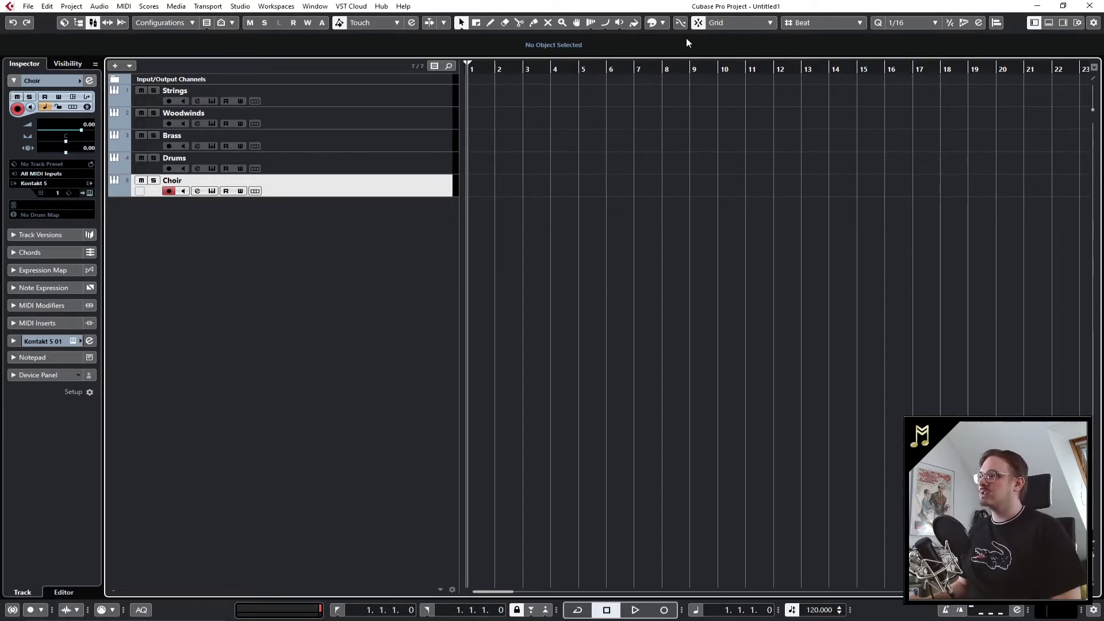
# Show the track color palette, and open the Project Colors Setup dialog over the arrangement area
pyautogui.click(663, 23)
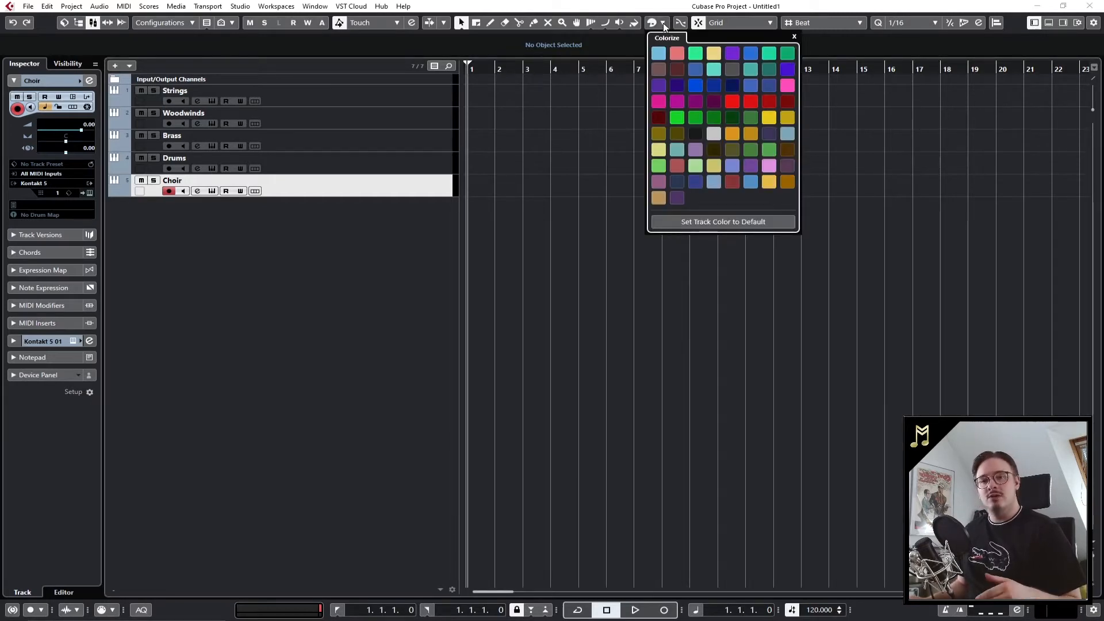
pyautogui.click(72, 7)
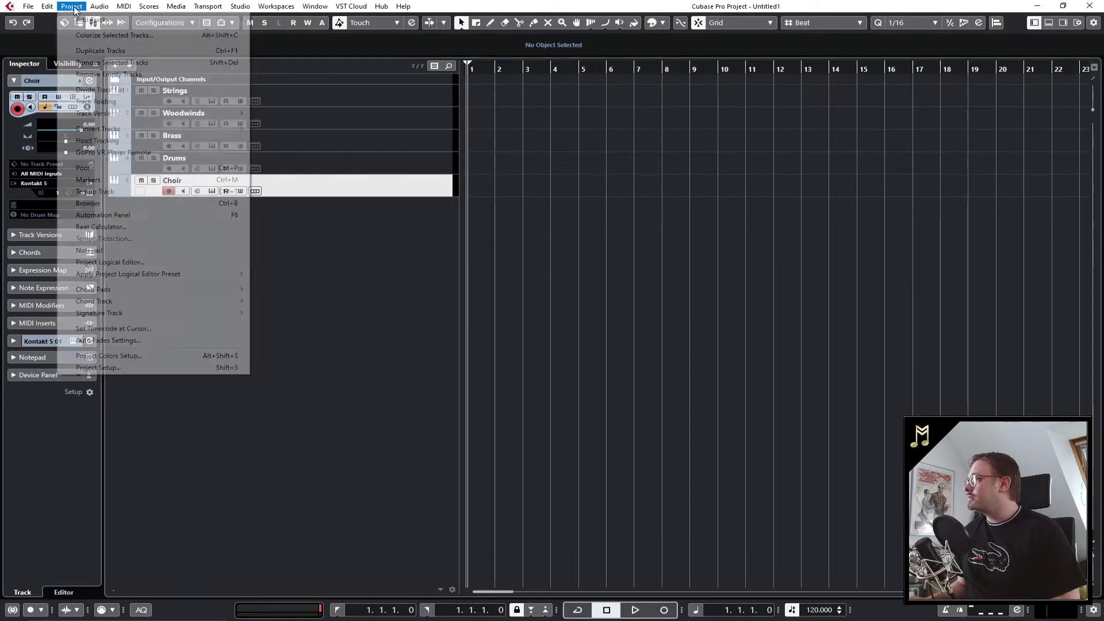
pyautogui.click(136, 358)
pyautogui.moveTo(697, 136); pyautogui.dragTo(669, 117)
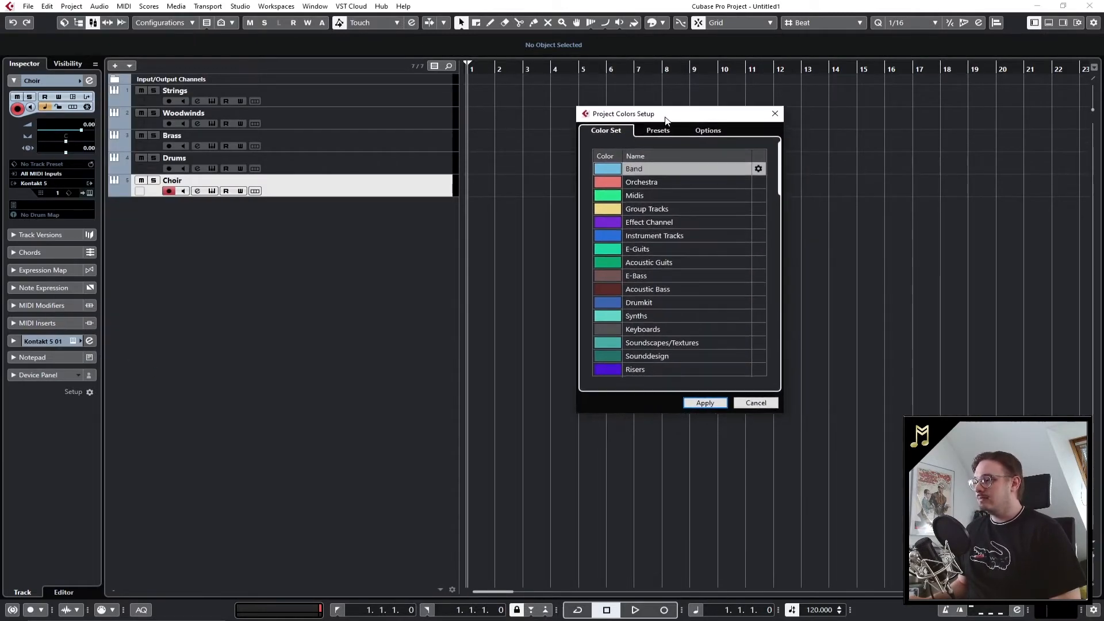
# Try out inserting a new color below Band in the color set and remove that untitled entry again
pyautogui.click(759, 168)
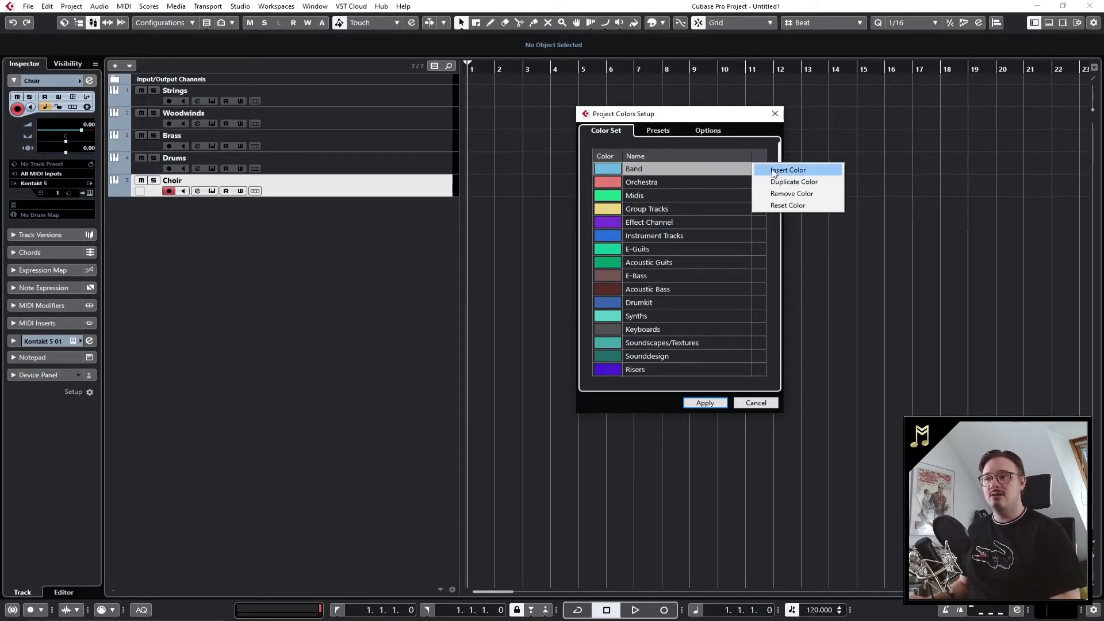
pyautogui.click(774, 171)
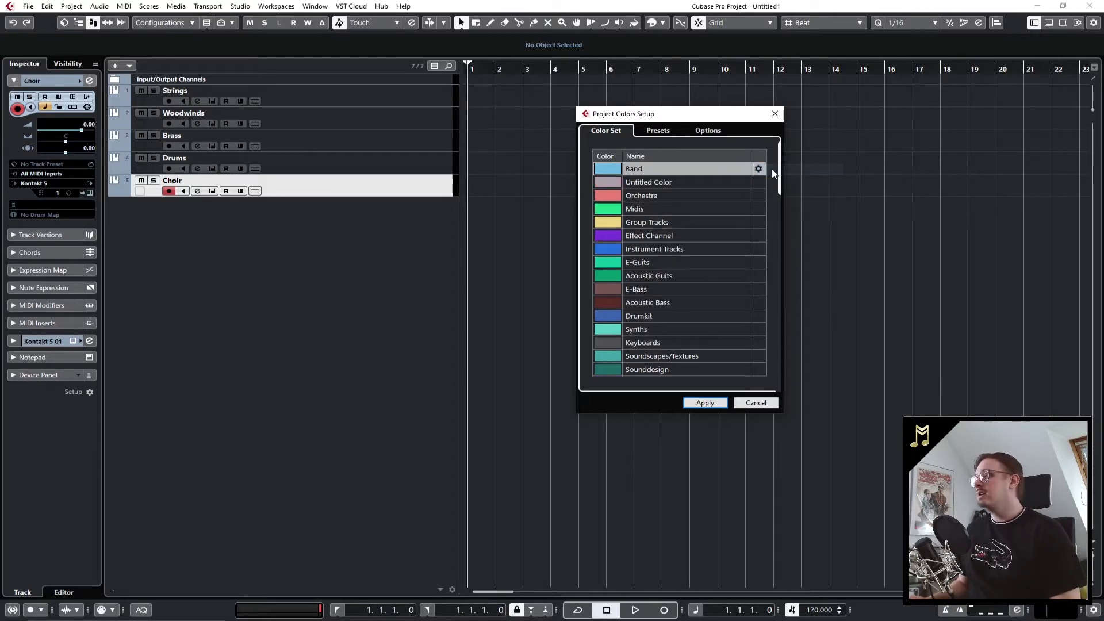
pyautogui.click(651, 184)
pyautogui.click(605, 182)
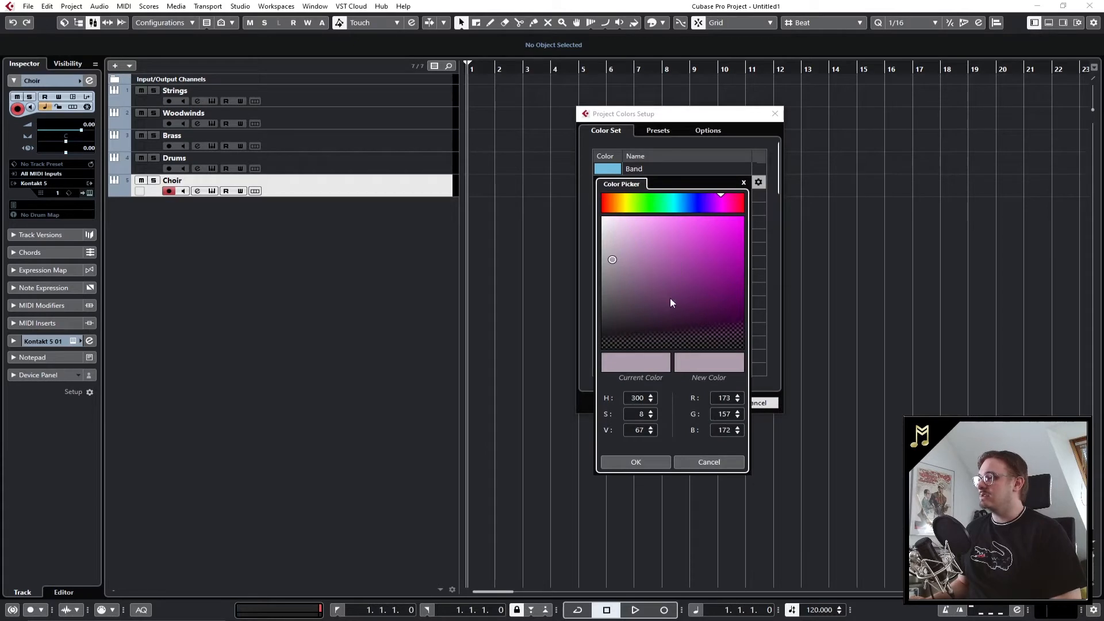
pyautogui.click(744, 182)
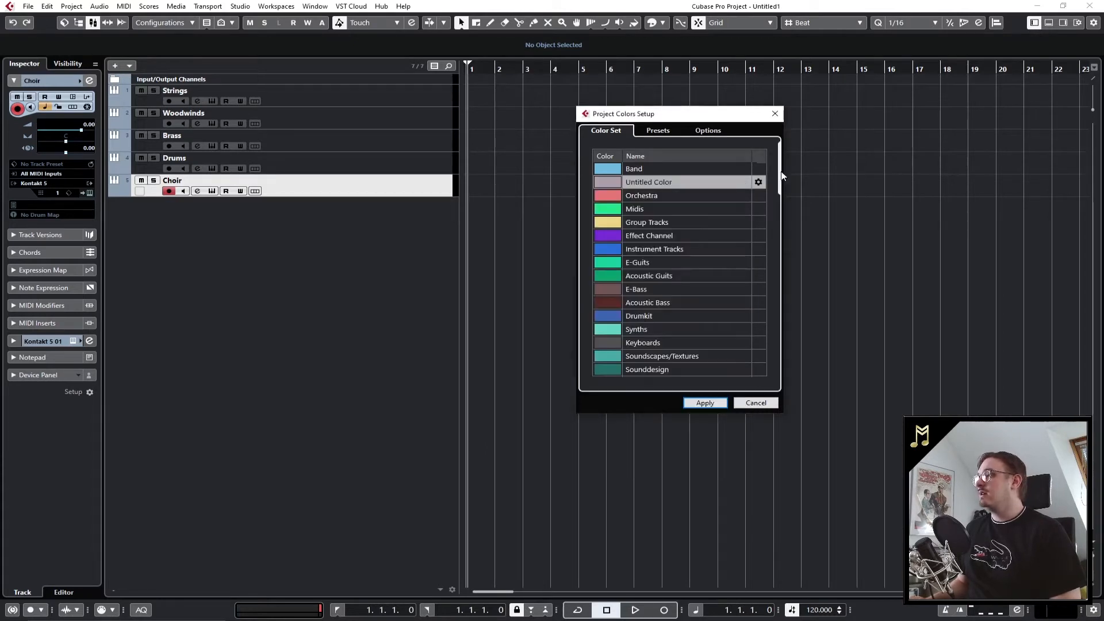
pyautogui.click(759, 184)
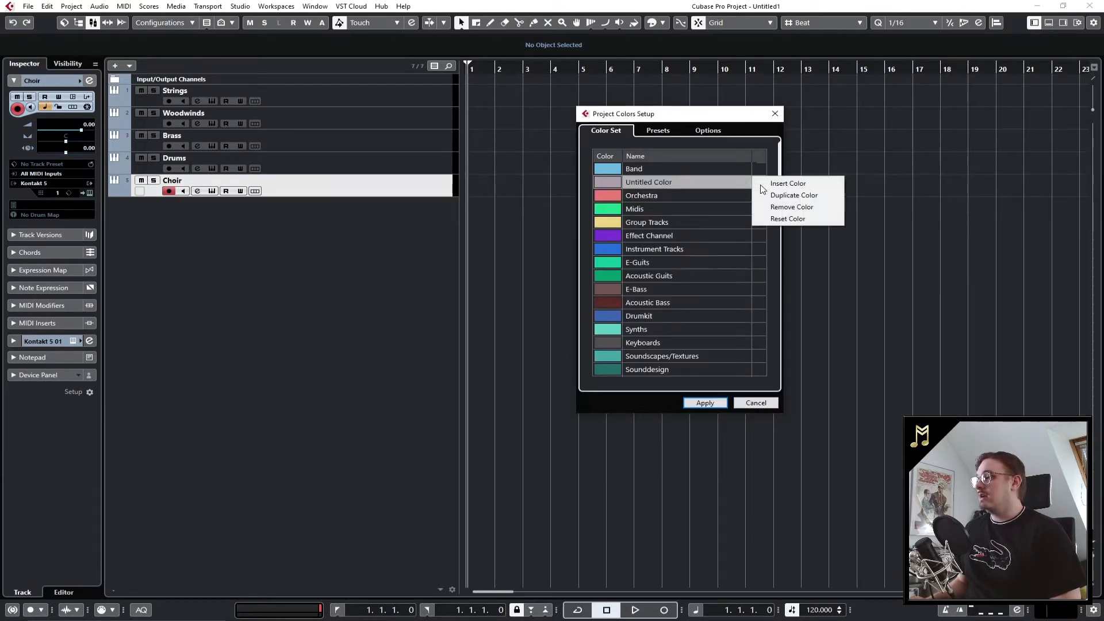
pyautogui.click(825, 206)
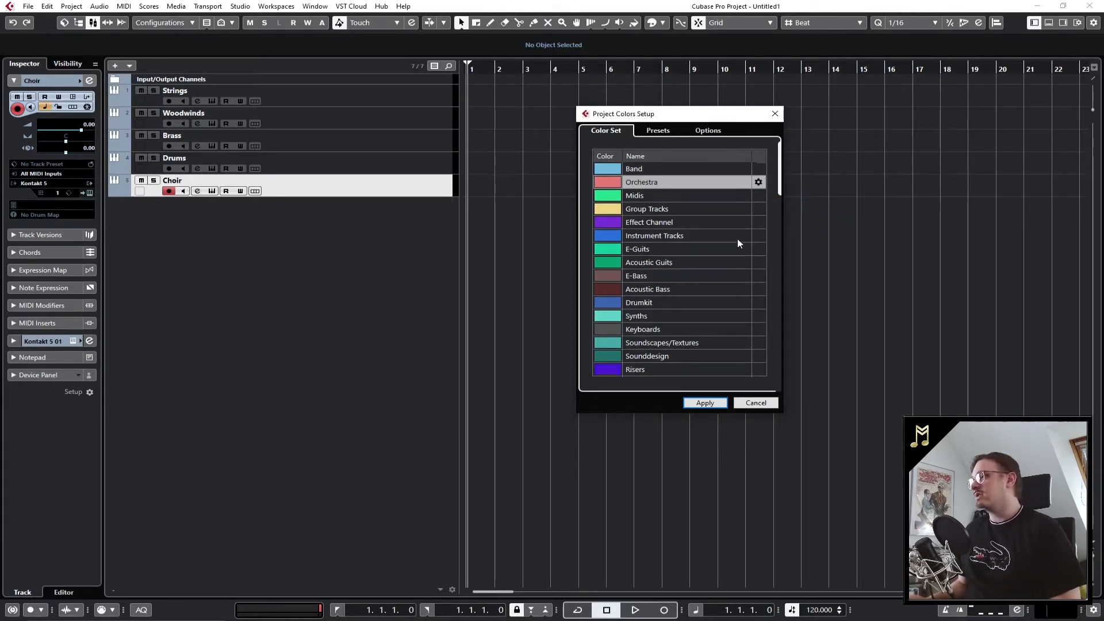
# Look through the color set to examine which colors are assigned to the instrument groups, such as drums, vocals, strings, woodwinds and brass
pyautogui.scroll(-5, 705, 261)
pyautogui.scroll(4, 706, 261)
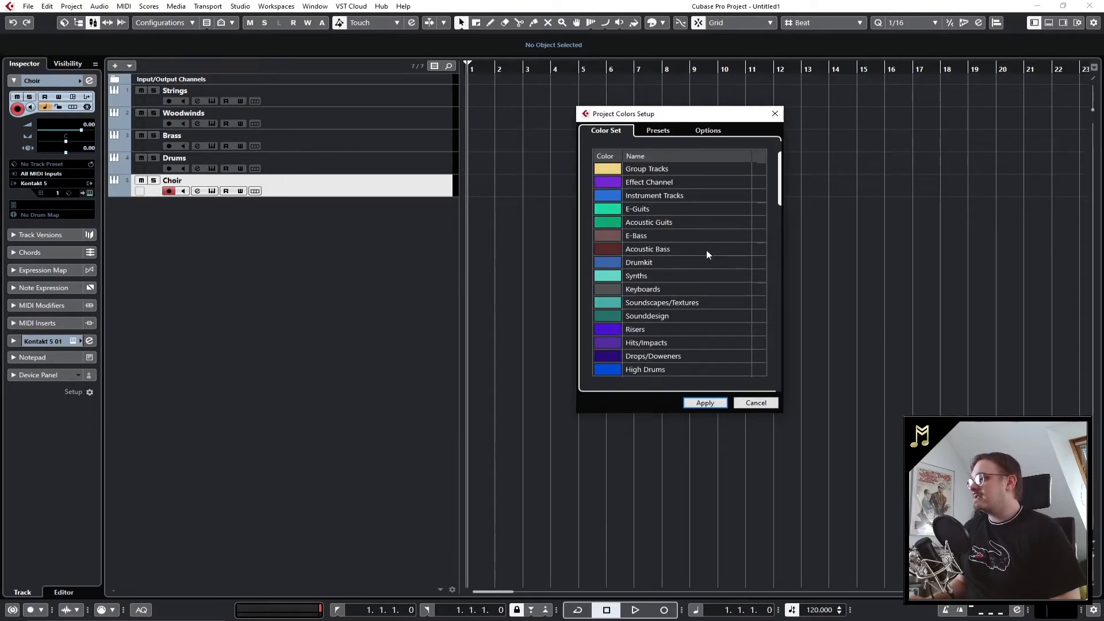
pyautogui.scroll(-3, 695, 240)
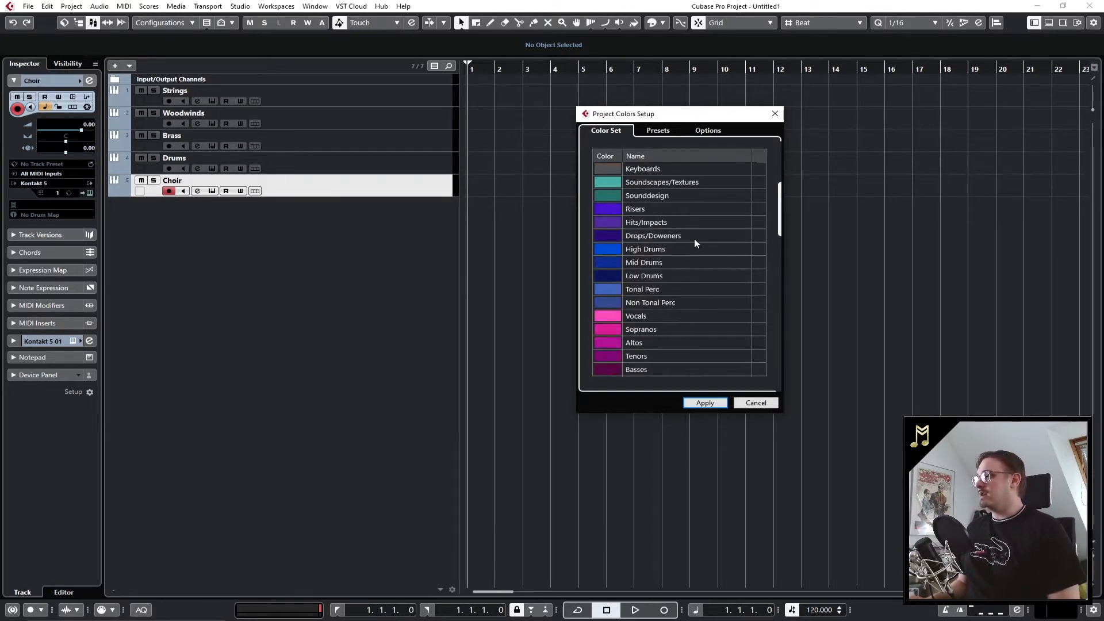
pyautogui.scroll(-1, 694, 240)
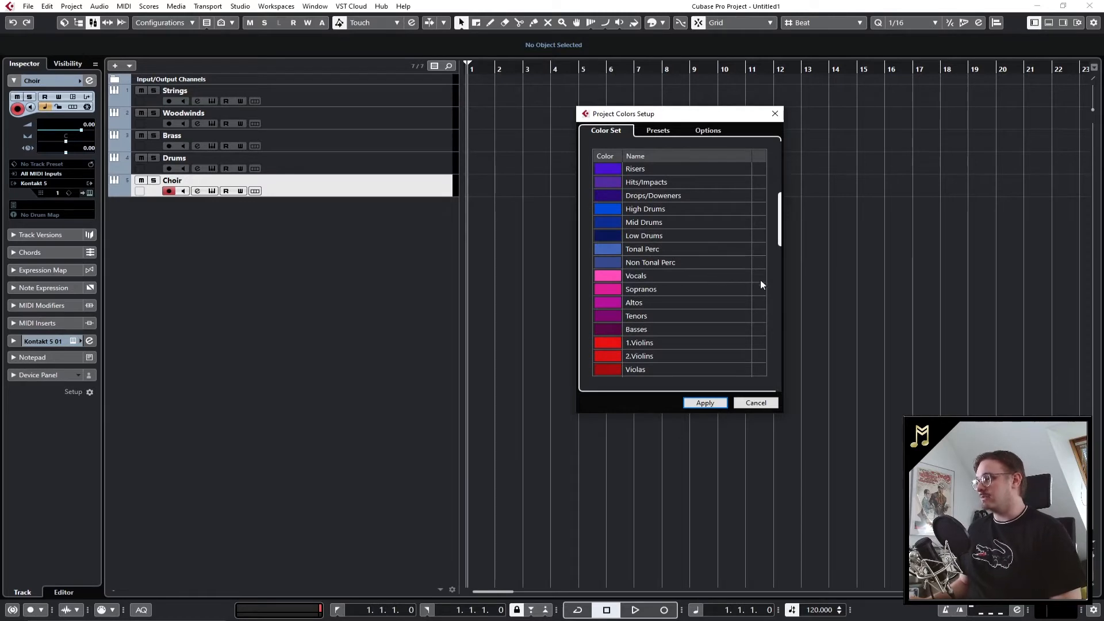
pyautogui.scroll(-5, 720, 292)
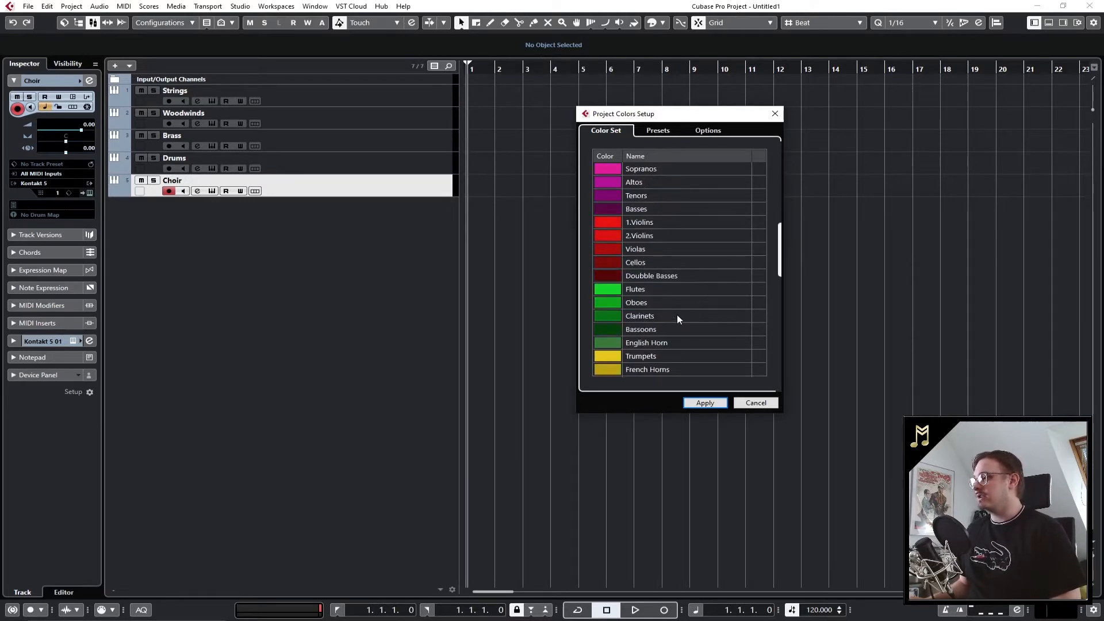
pyautogui.scroll(-8, 658, 343)
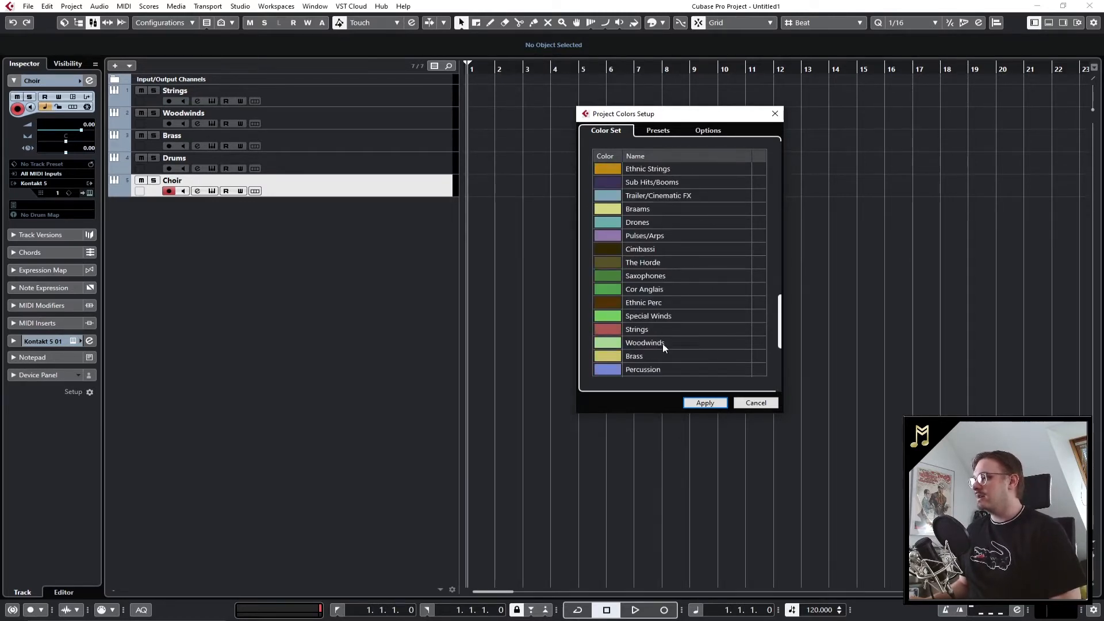
pyautogui.scroll(15, 651, 271)
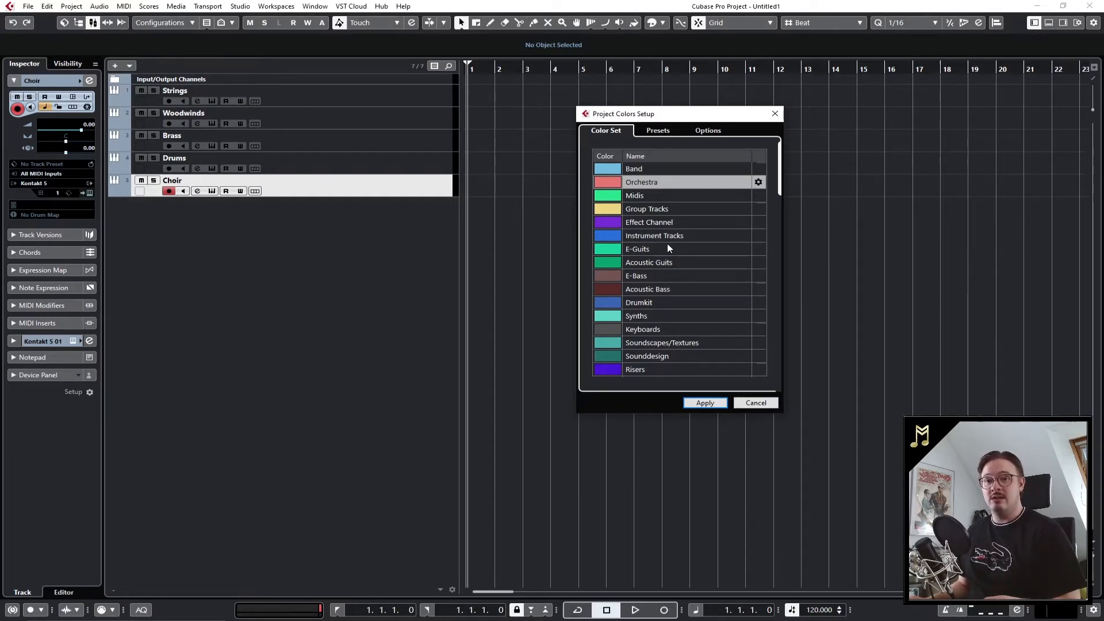
pyautogui.scroll(-10, 676, 278)
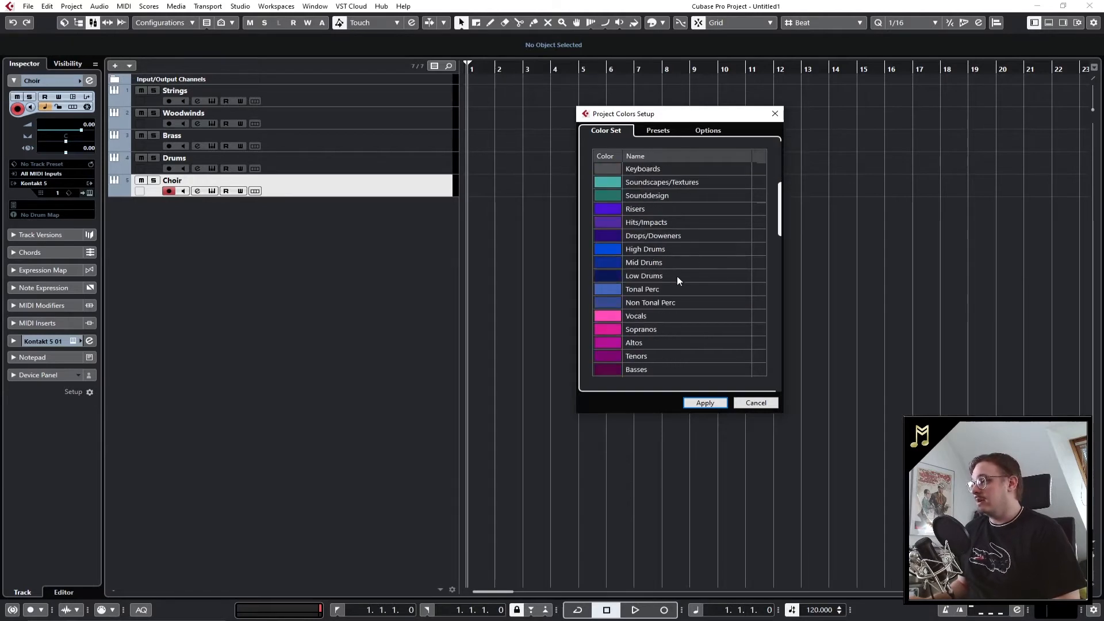
pyautogui.scroll(-4, 661, 276)
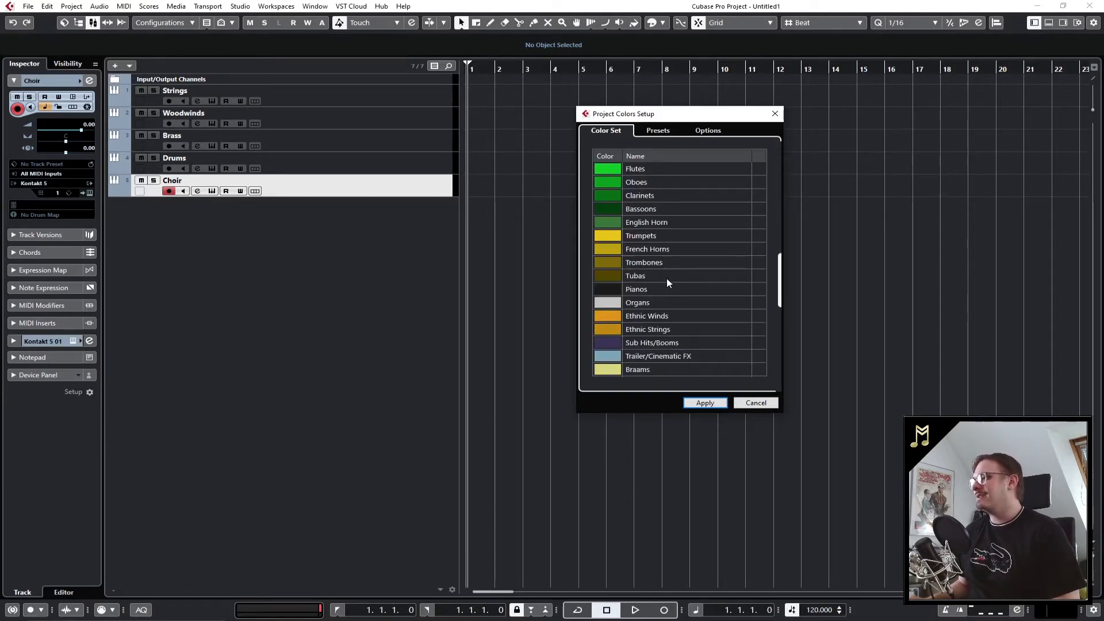
pyautogui.scroll(-5, 681, 277)
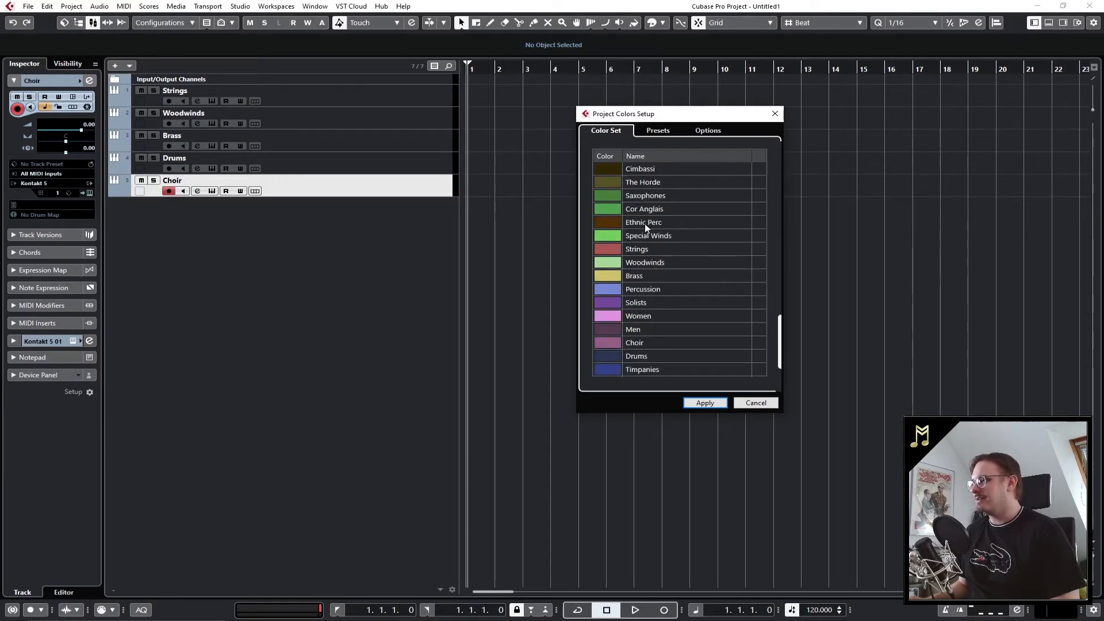
pyautogui.scroll(10, 634, 346)
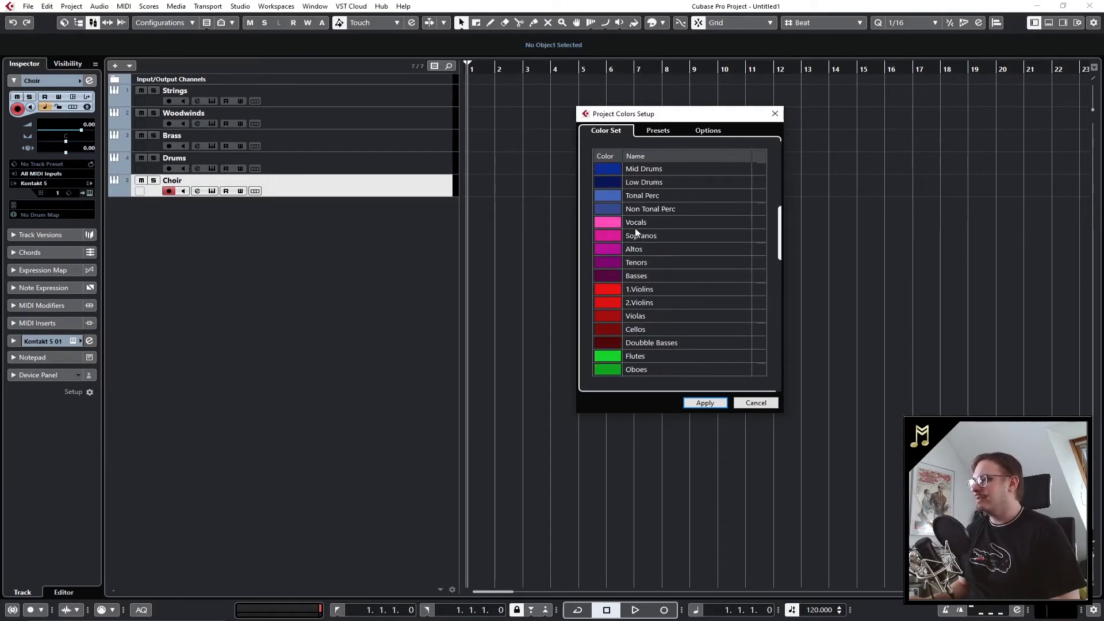
pyautogui.scroll(2, 650, 294)
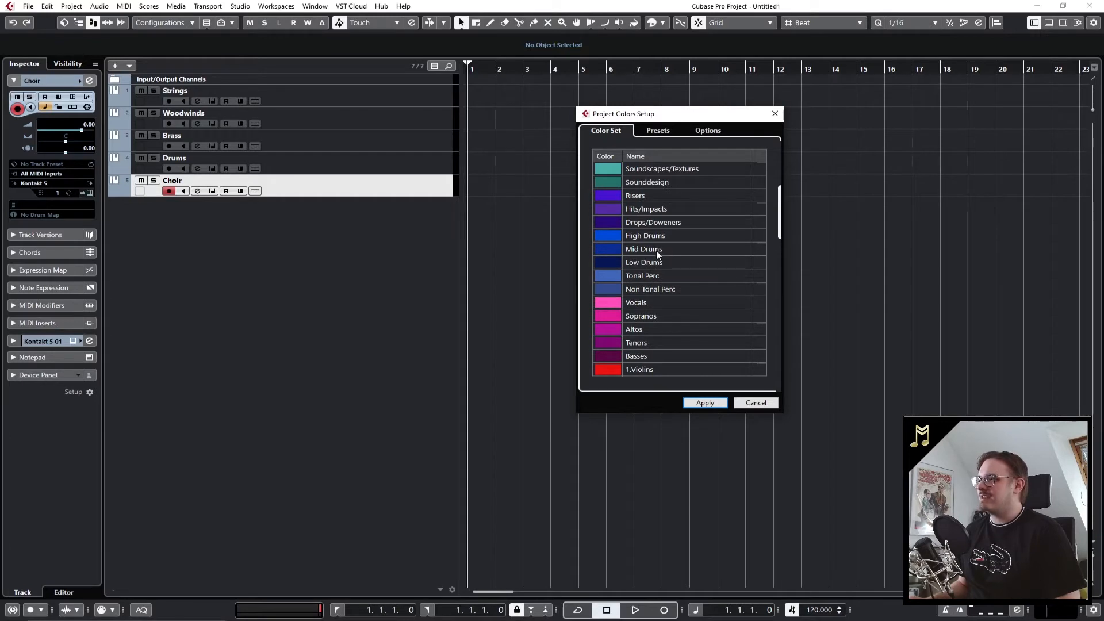
pyautogui.scroll(-1, 663, 264)
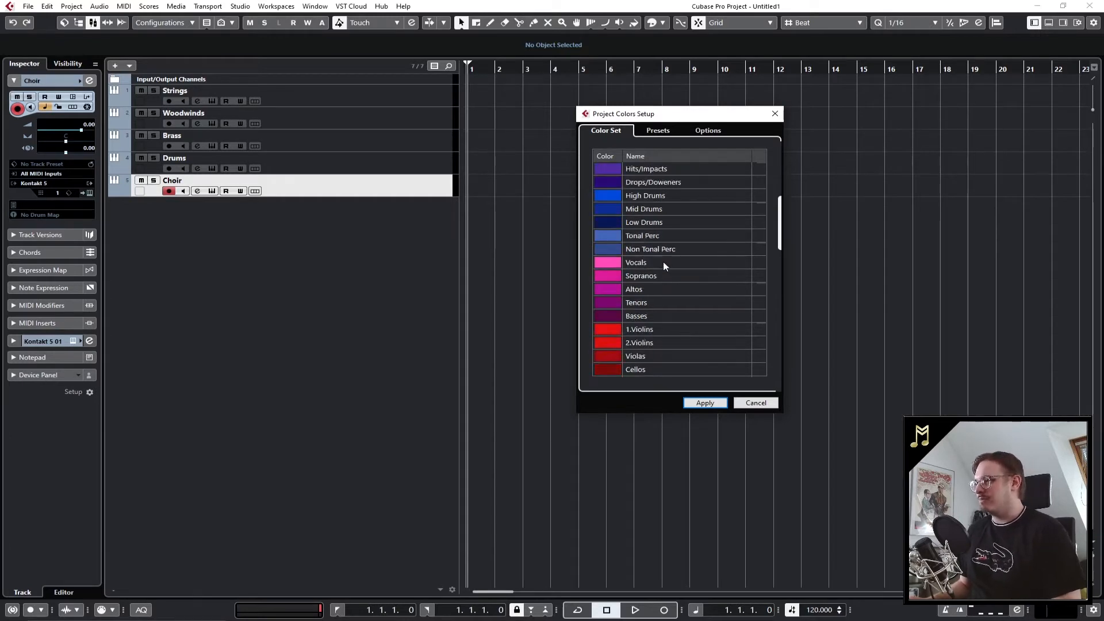
pyautogui.scroll(-1, 652, 278)
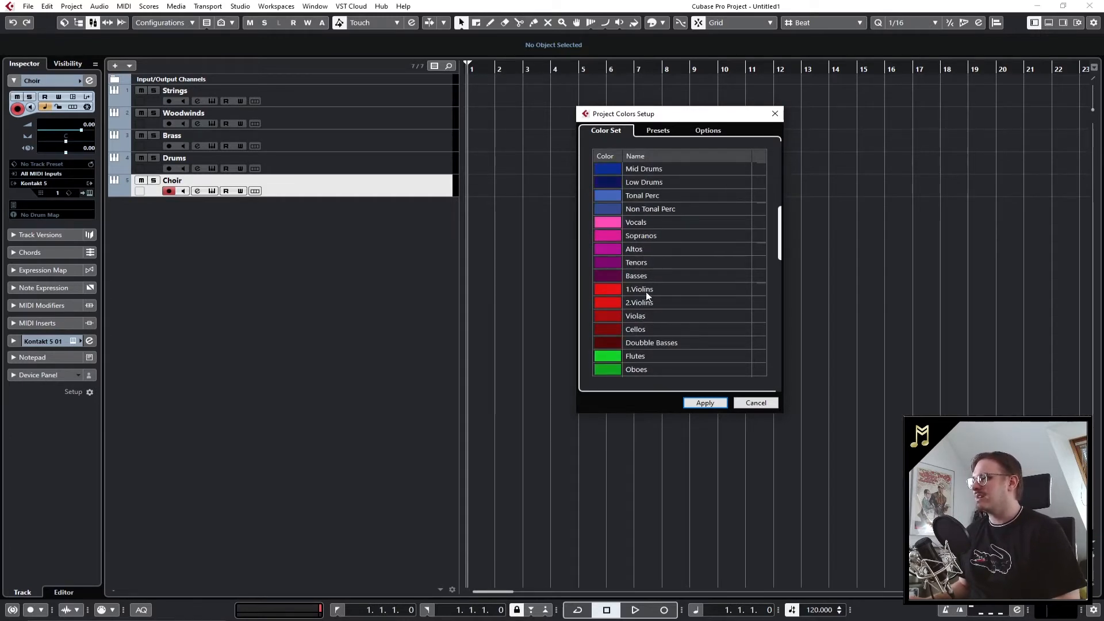
pyautogui.scroll(-12, 646, 293)
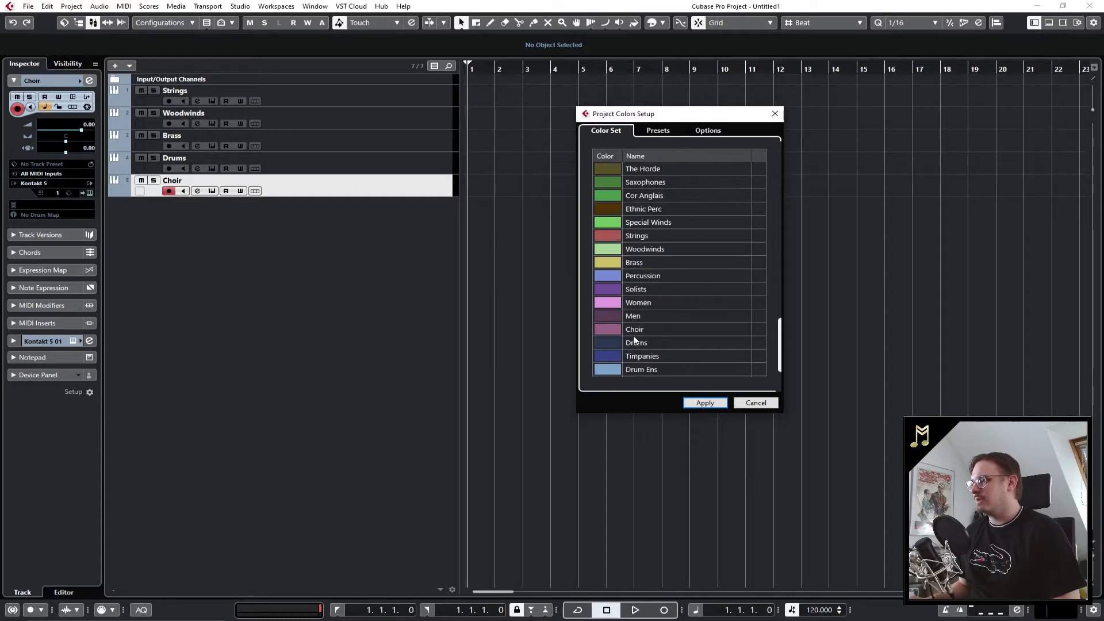
pyautogui.scroll(20, 634, 338)
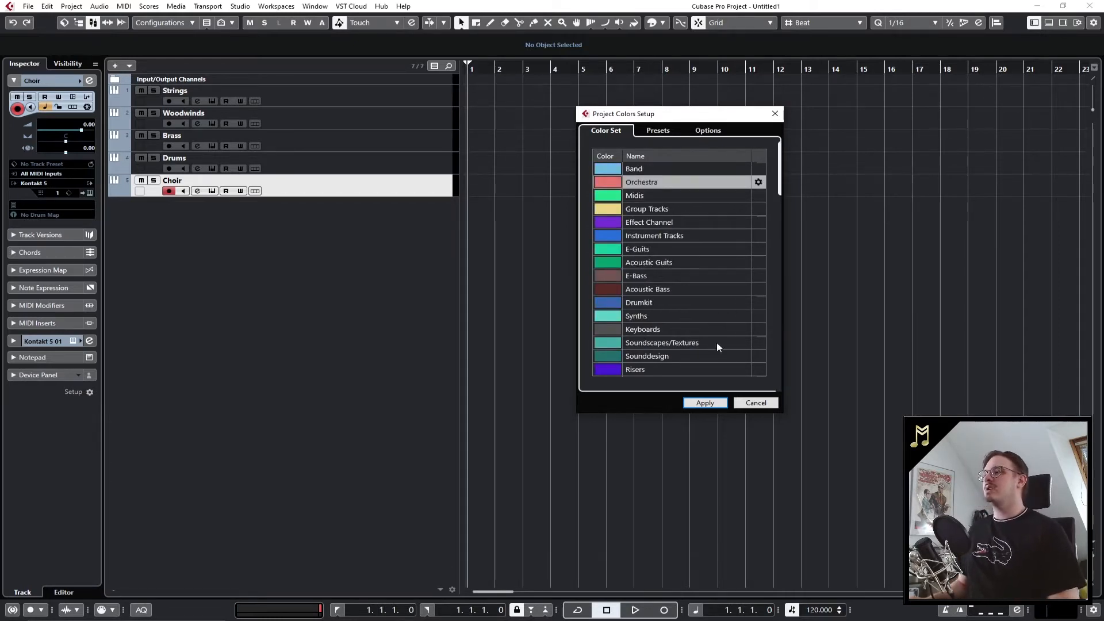
# Dismiss the color setup without changes and color the Strings track muted red from the track color palette
pyautogui.click(746, 404)
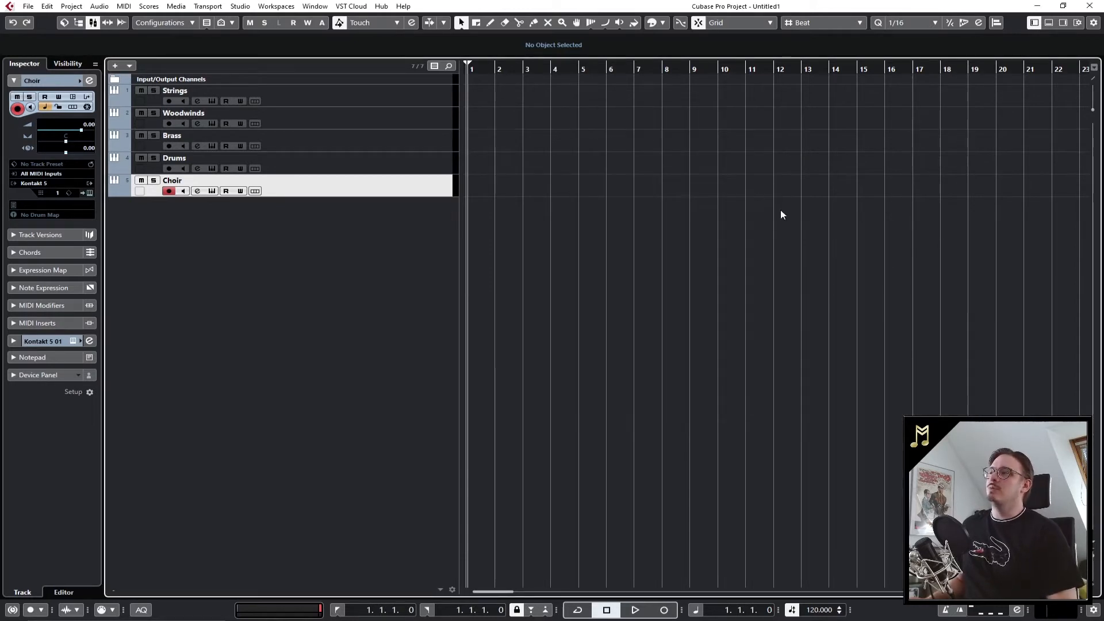
pyautogui.click(664, 23)
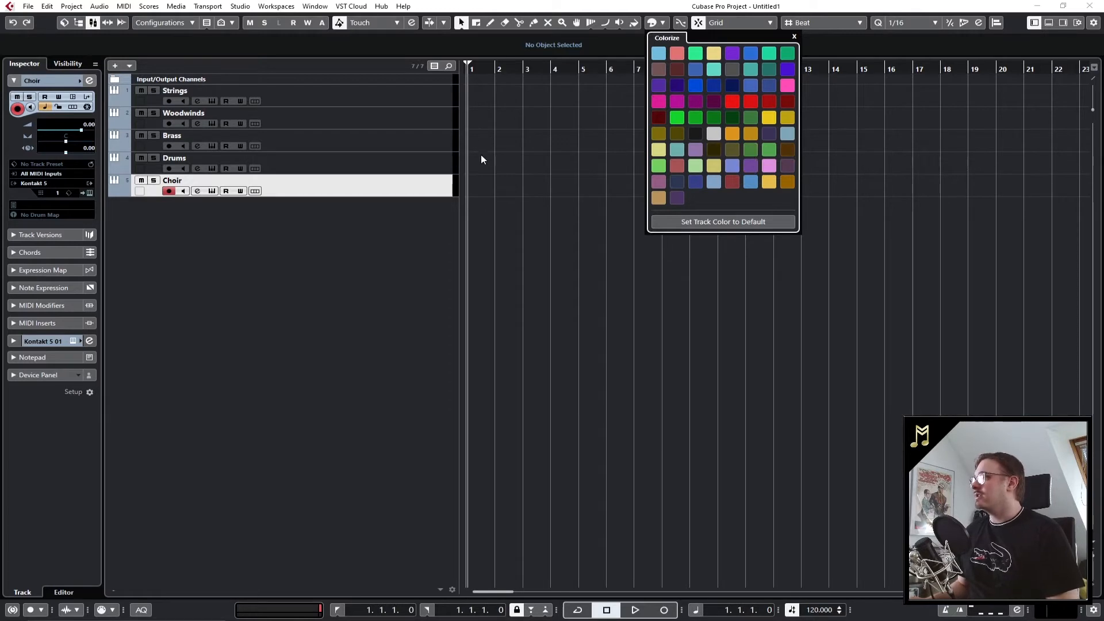
pyautogui.click(435, 95)
pyautogui.click(653, 24)
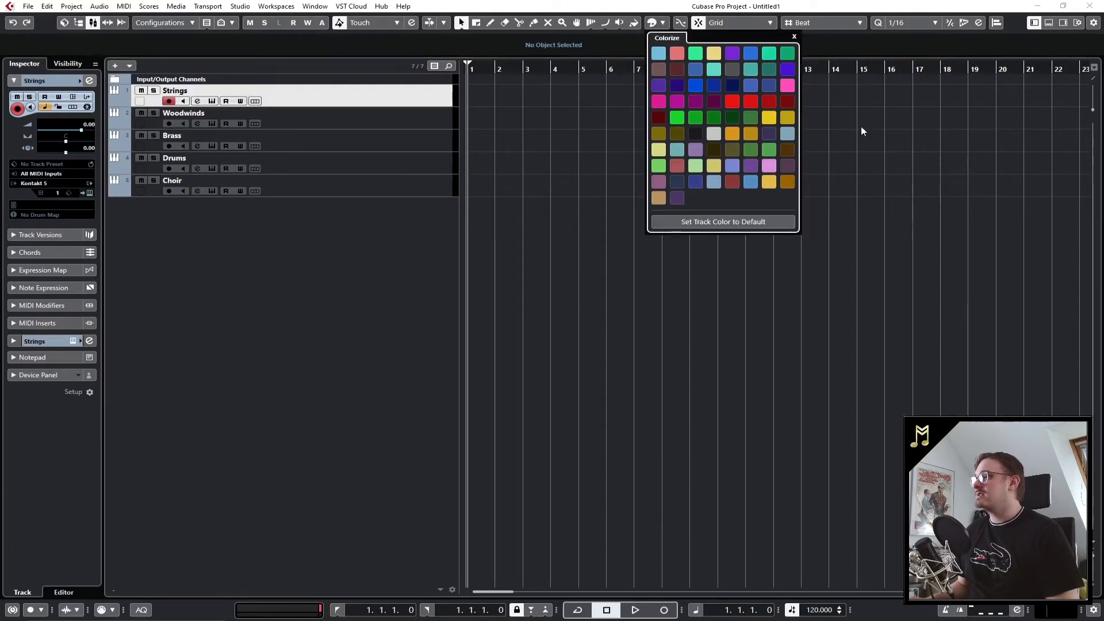
pyautogui.click(676, 166)
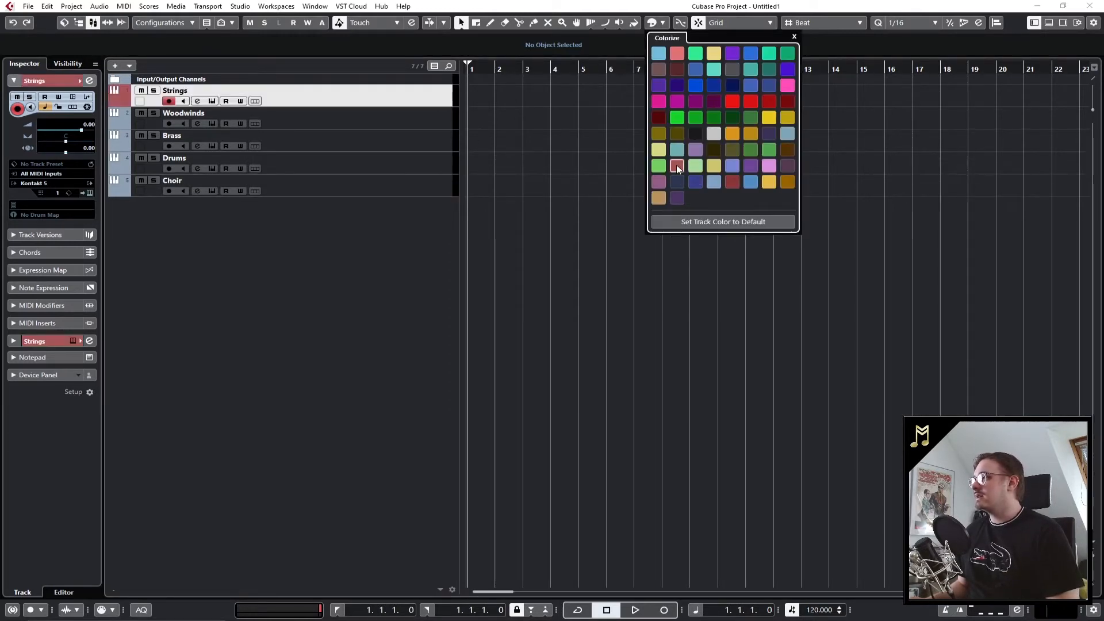
# Color the Woodwinds track light green and the Brass track pale yellow
pyautogui.click(368, 122)
pyautogui.click(653, 23)
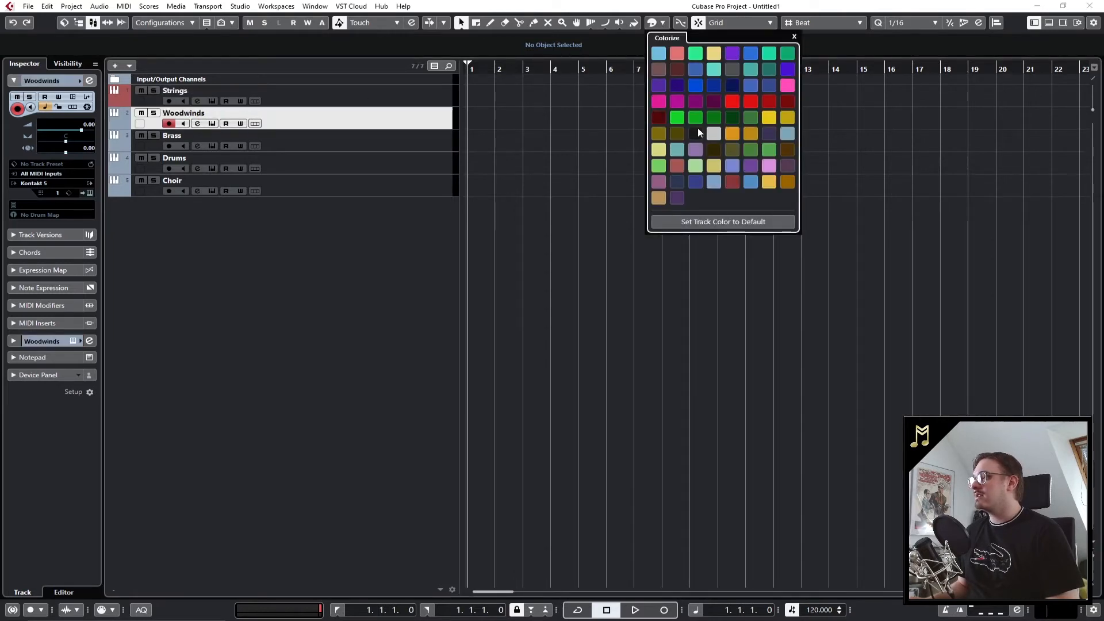
pyautogui.click(695, 166)
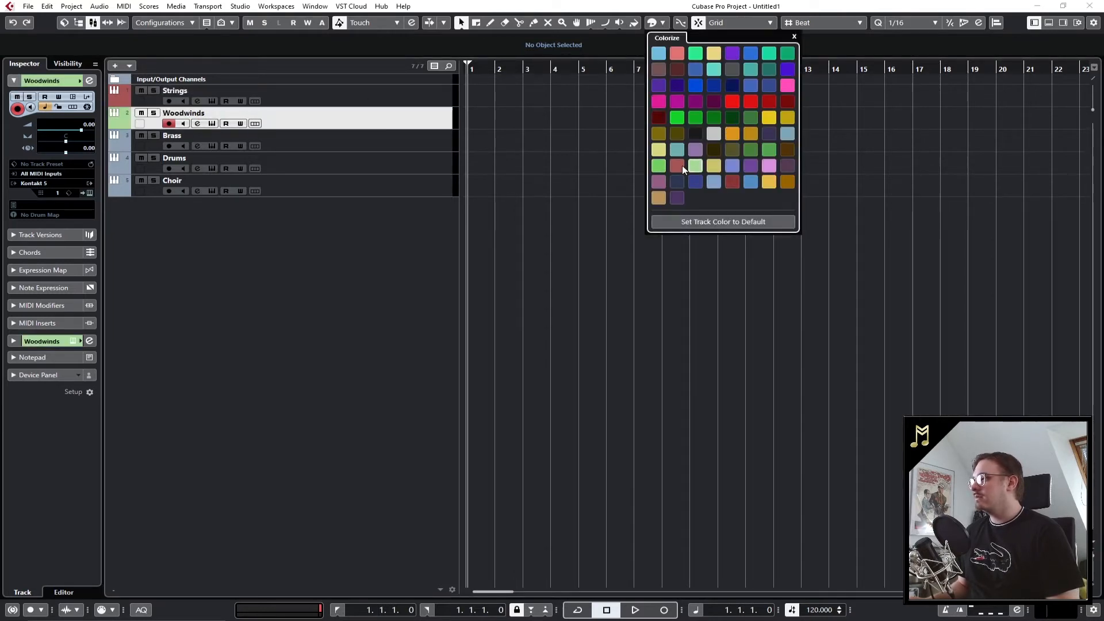
pyautogui.click(403, 144)
pyautogui.click(653, 23)
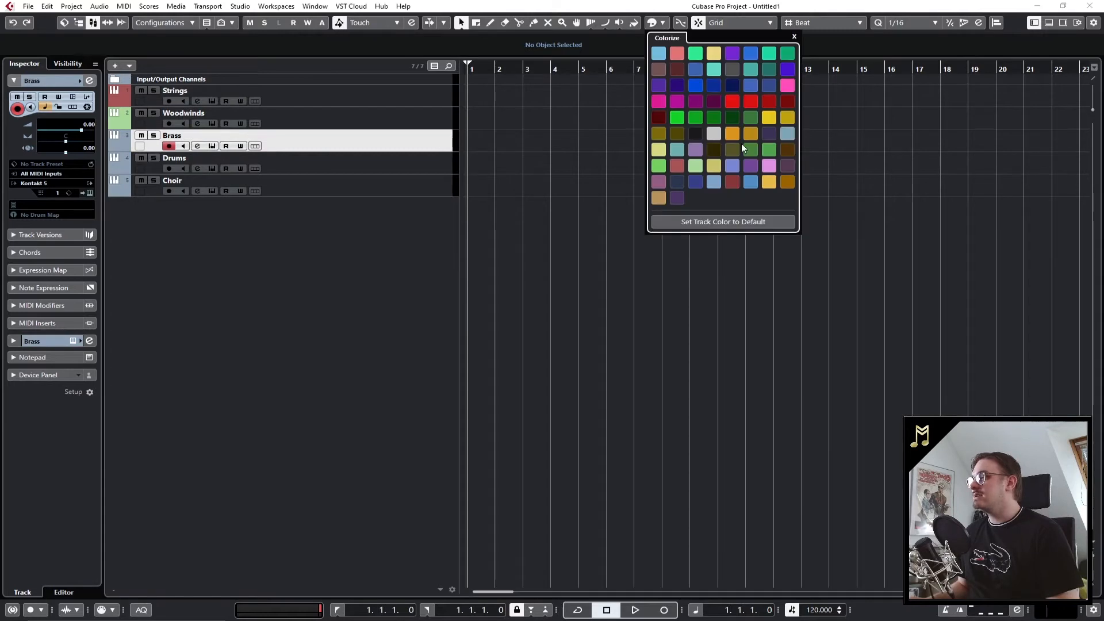
pyautogui.click(711, 168)
# Give the Drums track the dark navy Drums color and the Choir track a mauve purple
pyautogui.click(441, 171)
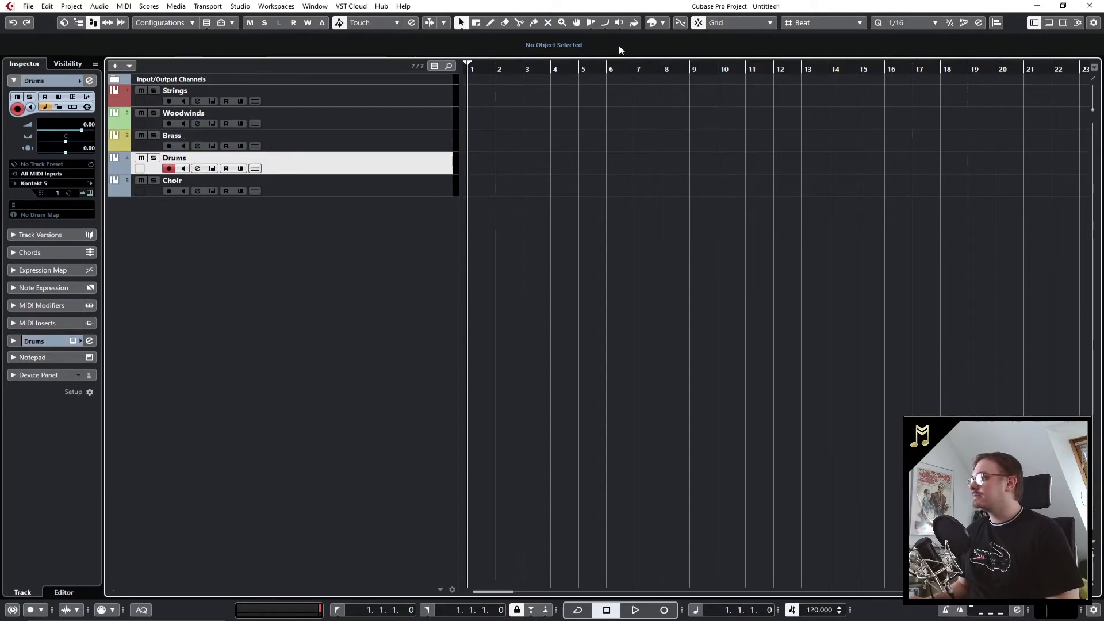
pyautogui.click(662, 26)
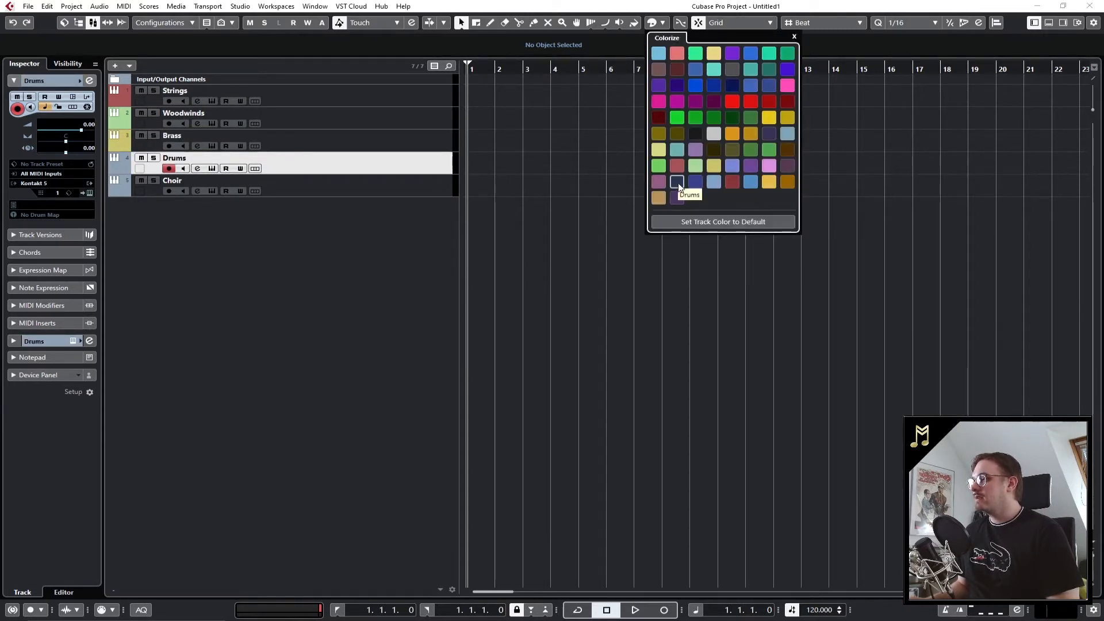
pyautogui.click(678, 183)
pyautogui.click(446, 184)
pyautogui.click(664, 23)
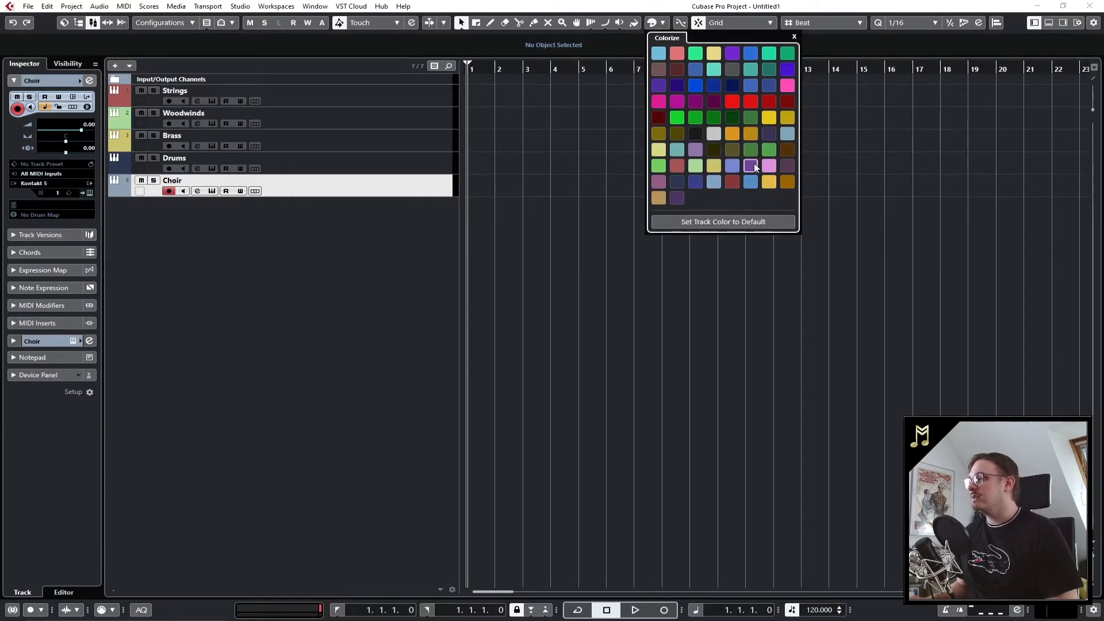
pyautogui.click(658, 182)
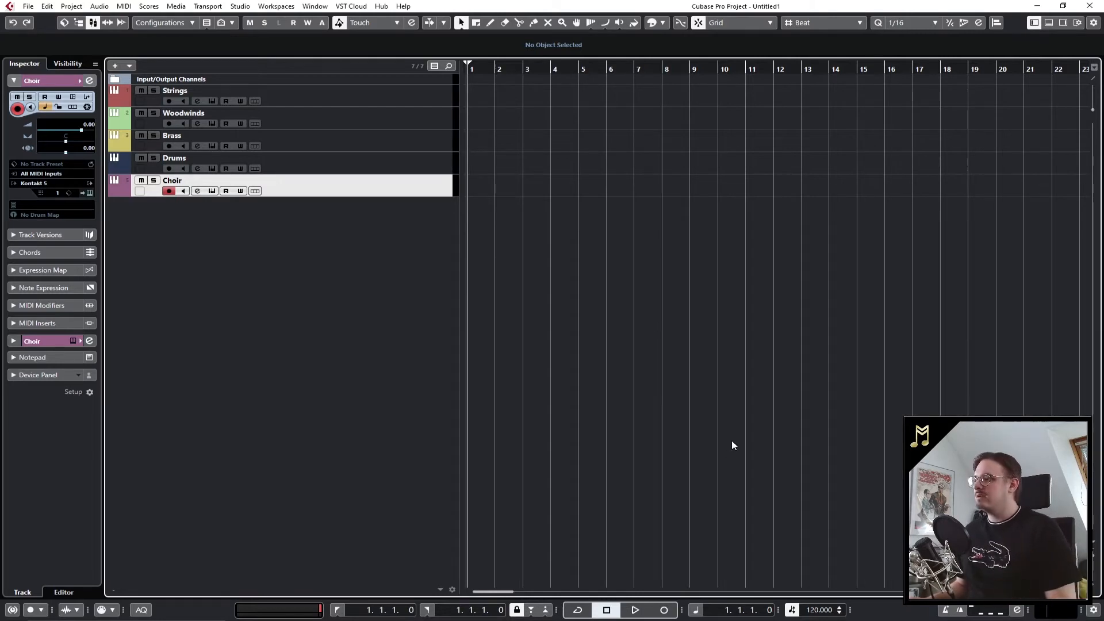
# View the colored channels in the MixConsole, and enlarge the Choir track's height in the project window to expose its picture area
pyautogui.moveTo(466, 611)
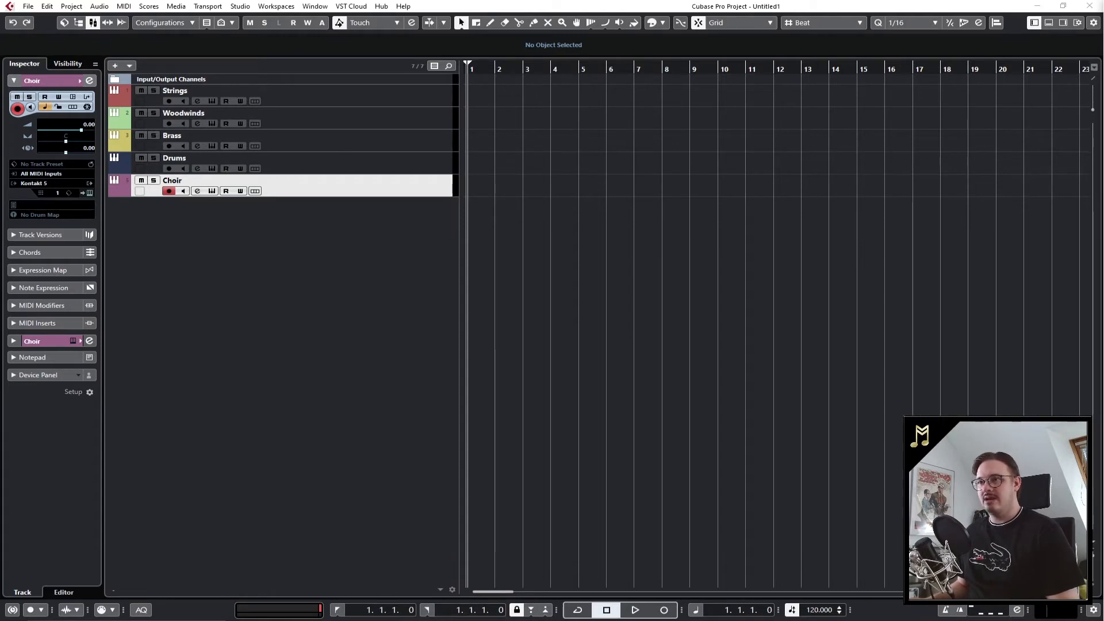
pyautogui.press('F3')
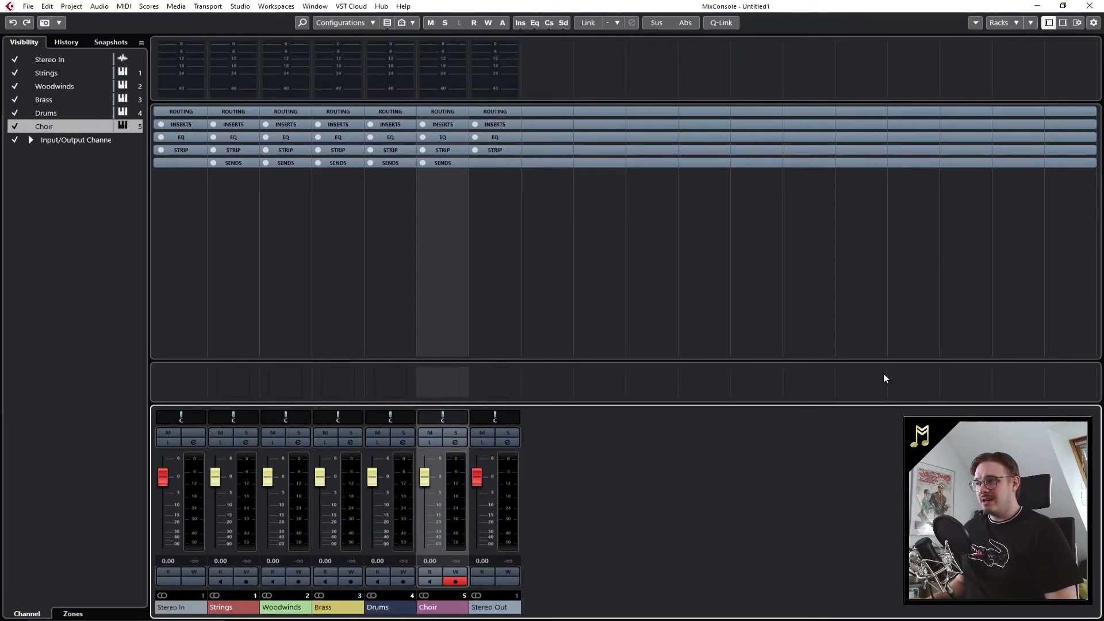
pyautogui.click(1001, 31)
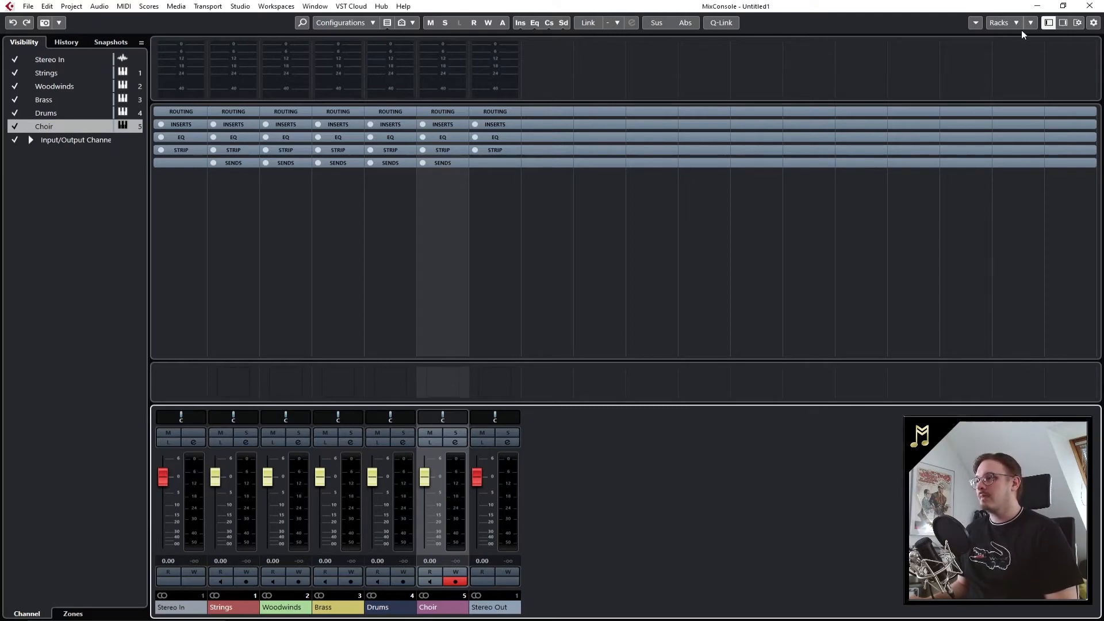
pyautogui.click(1037, 6)
pyautogui.moveTo(404, 197); pyautogui.dragTo(359, 421)
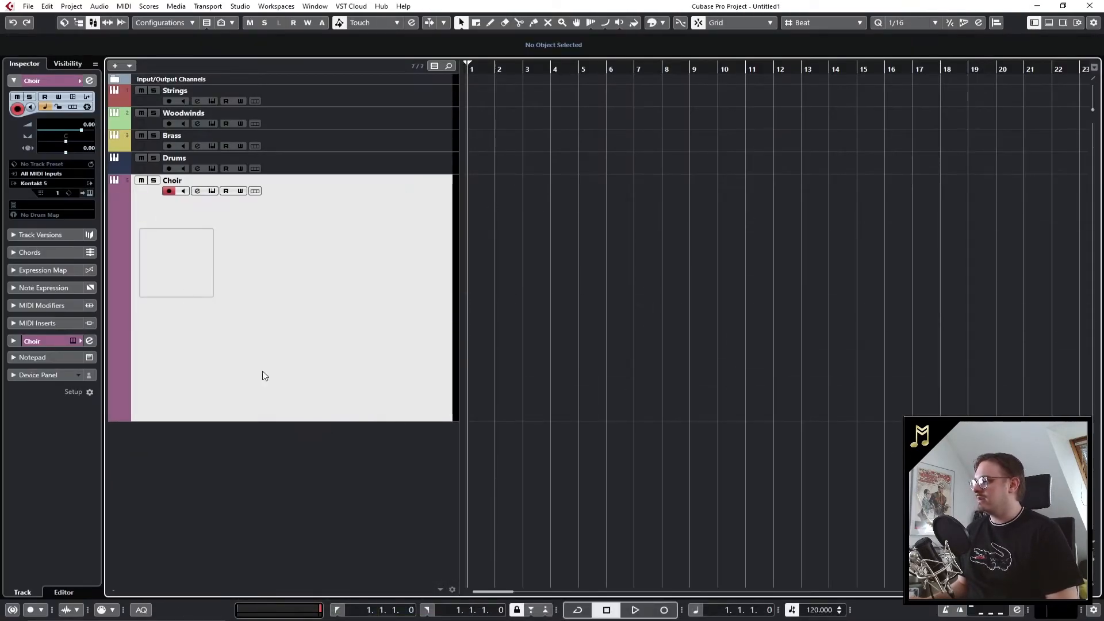
# Return to the MixConsole, open the Track Pictures Browser for the Choir channel and look through the factory pictures
pyautogui.moveTo(410, 620)
pyautogui.click(460, 604)
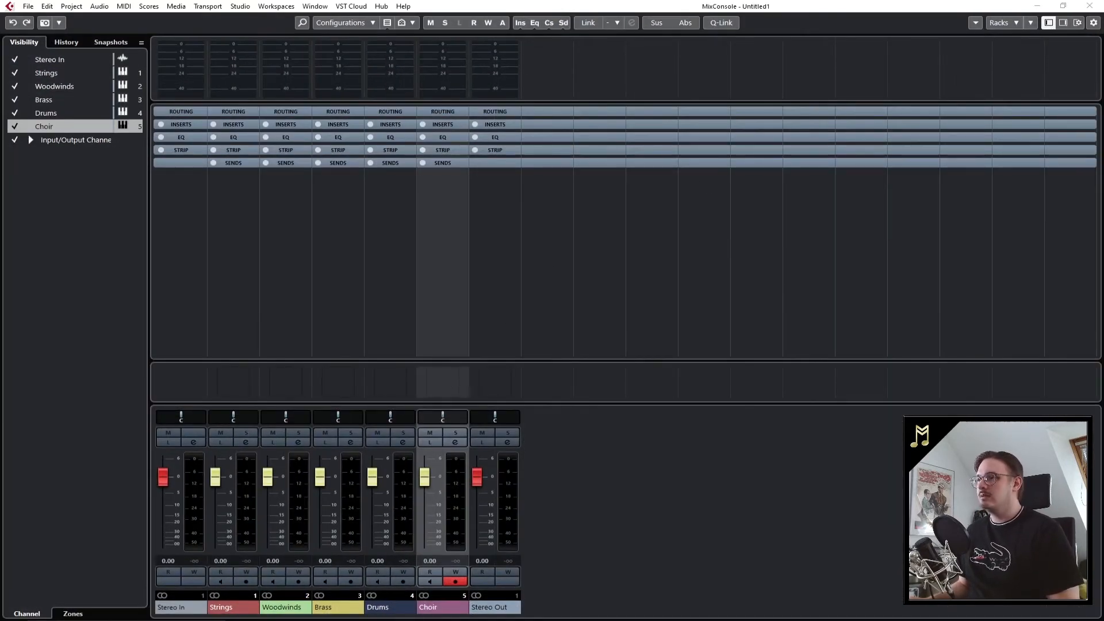
pyautogui.moveTo(621, 123)
pyautogui.mouseDown()
pyautogui.moveTo(606, 124)
pyautogui.moveTo(631, 126)
pyautogui.mouseUp()
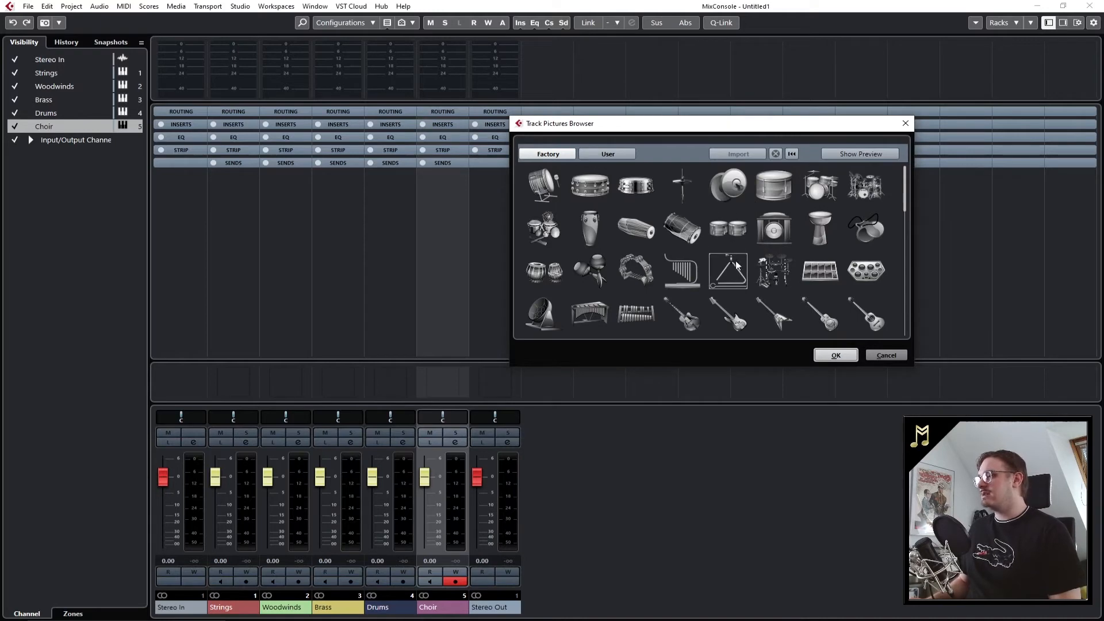
pyautogui.scroll(-5, 747, 270)
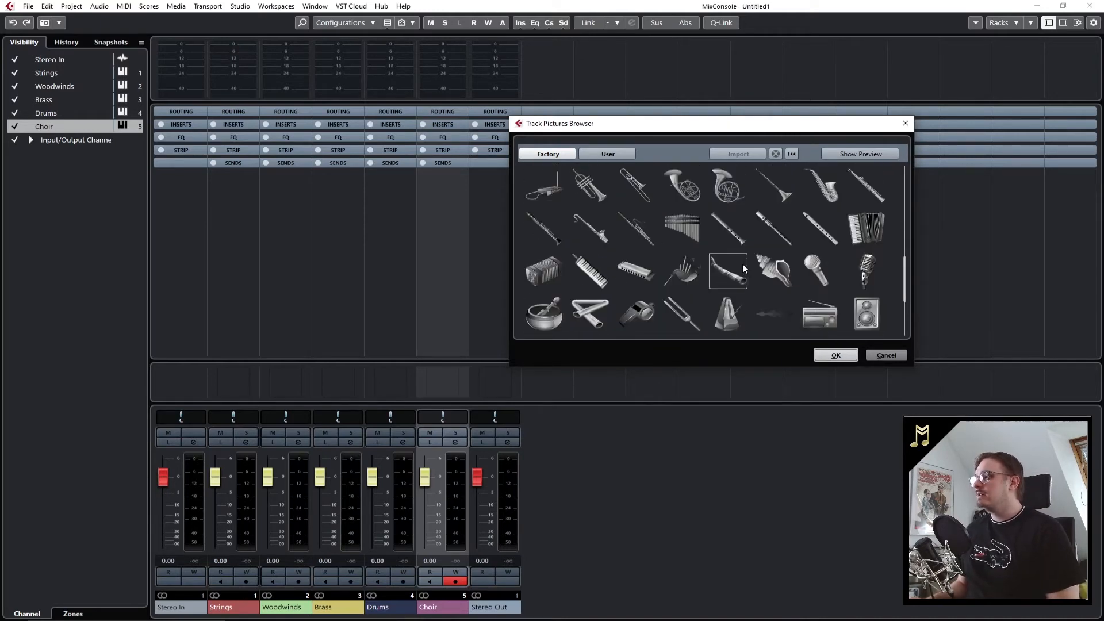
pyautogui.scroll(5, 746, 265)
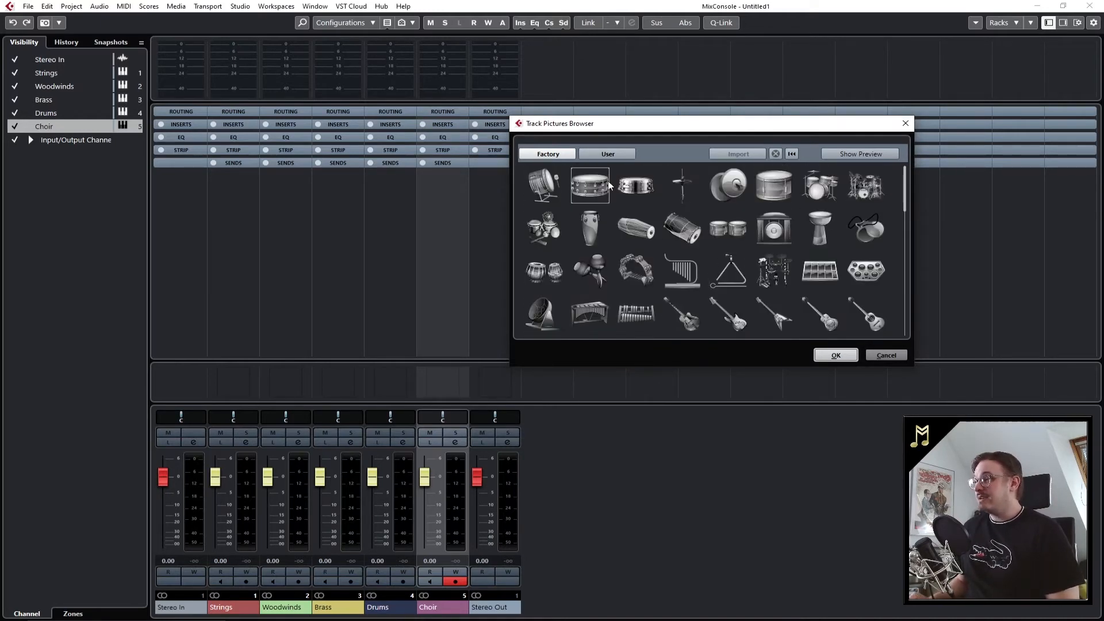
# Look through the user track pictures without assigning one, and reopen the Track Pictures Browser for the Strings channel
pyautogui.click(615, 156)
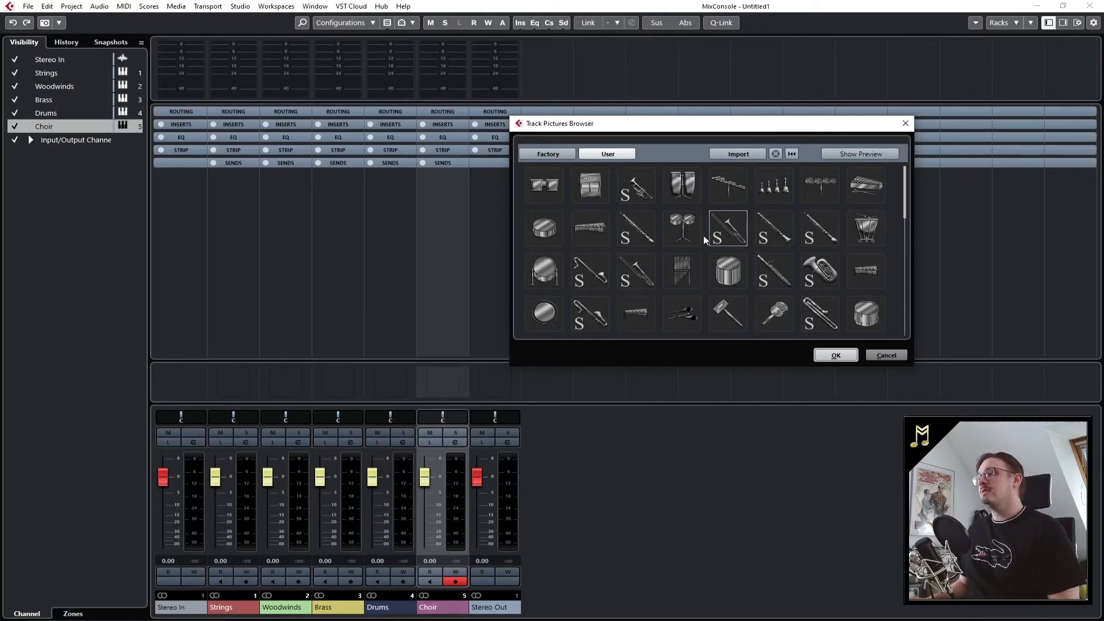
pyautogui.click(729, 273)
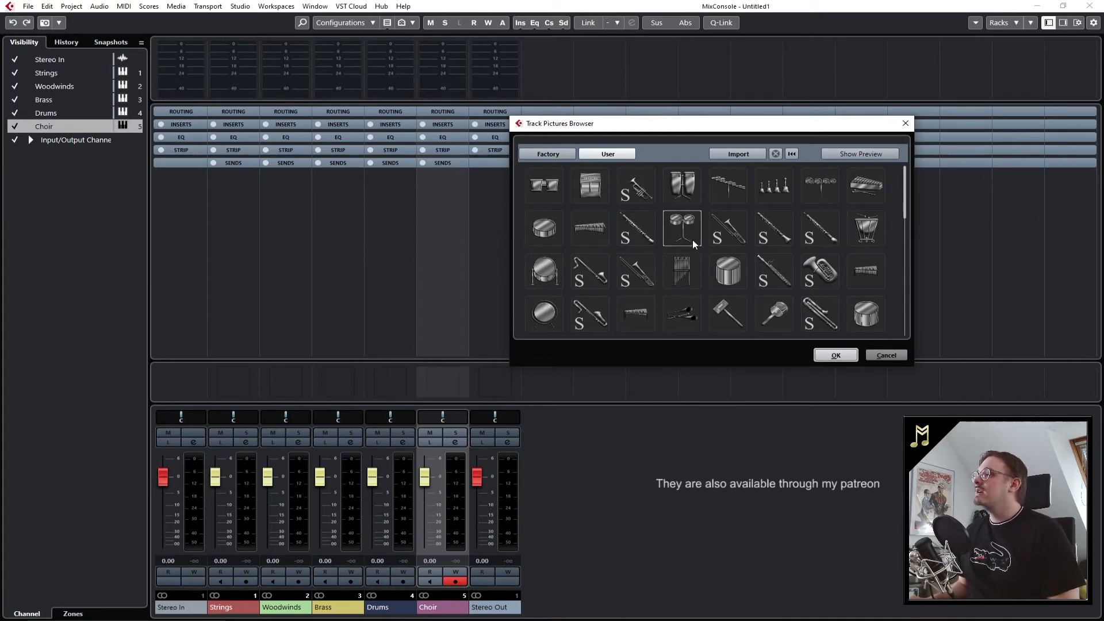
pyautogui.click(905, 123)
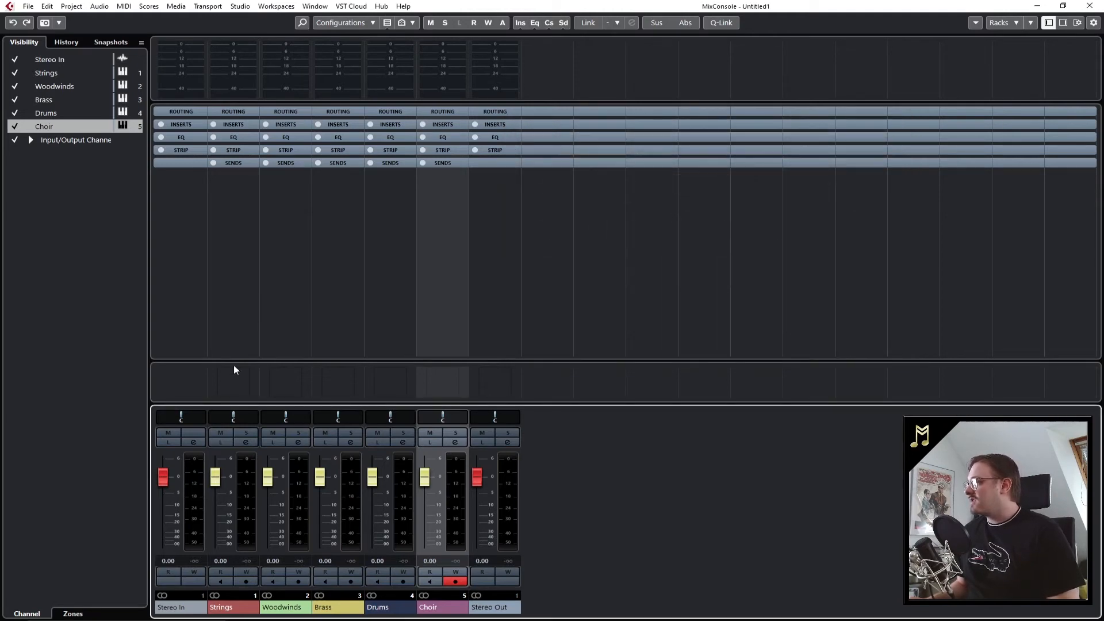
pyautogui.doubleClick(232, 381)
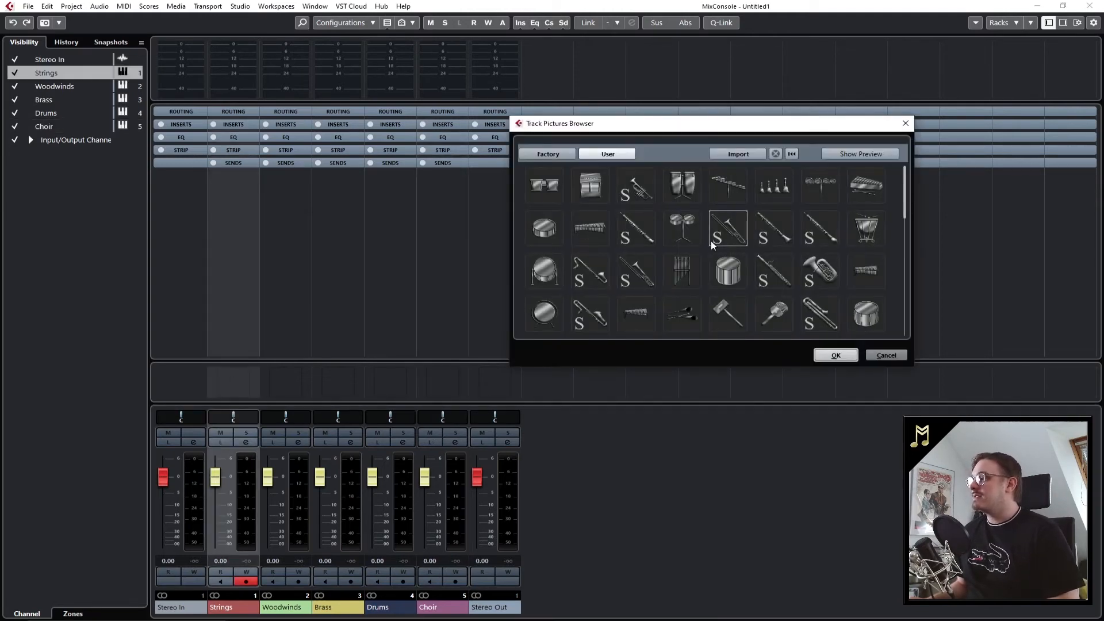
pyautogui.scroll(-1, 738, 266)
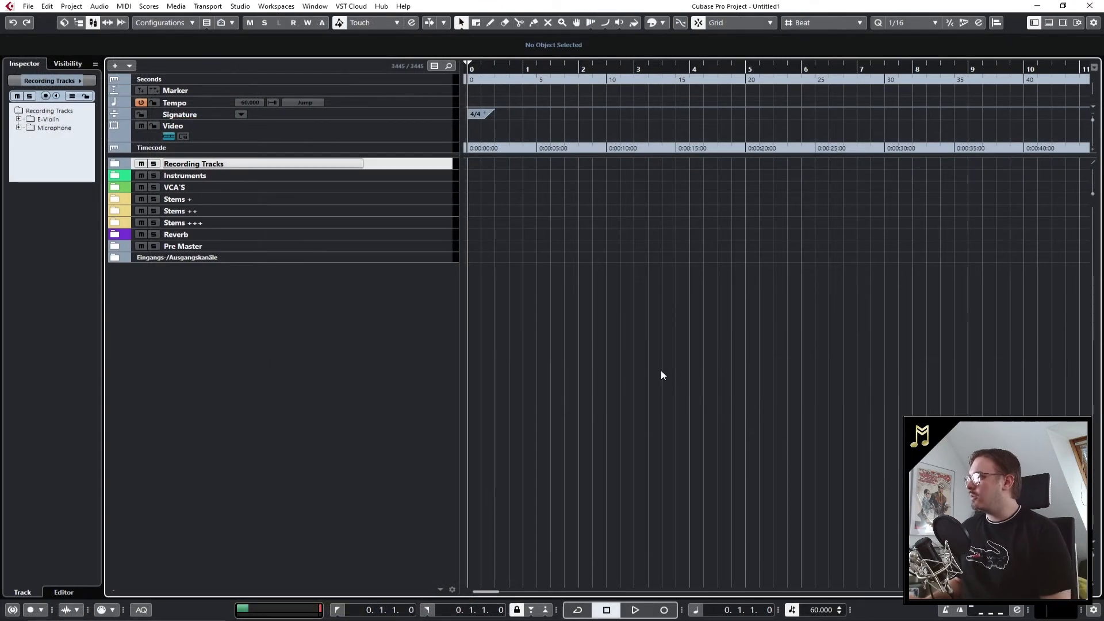
# Expand the Instruments folder in the large template project and examine how its instrument subfolders are color-coded
pyautogui.click(114, 178)
pyautogui.scroll(-5, 221, 348)
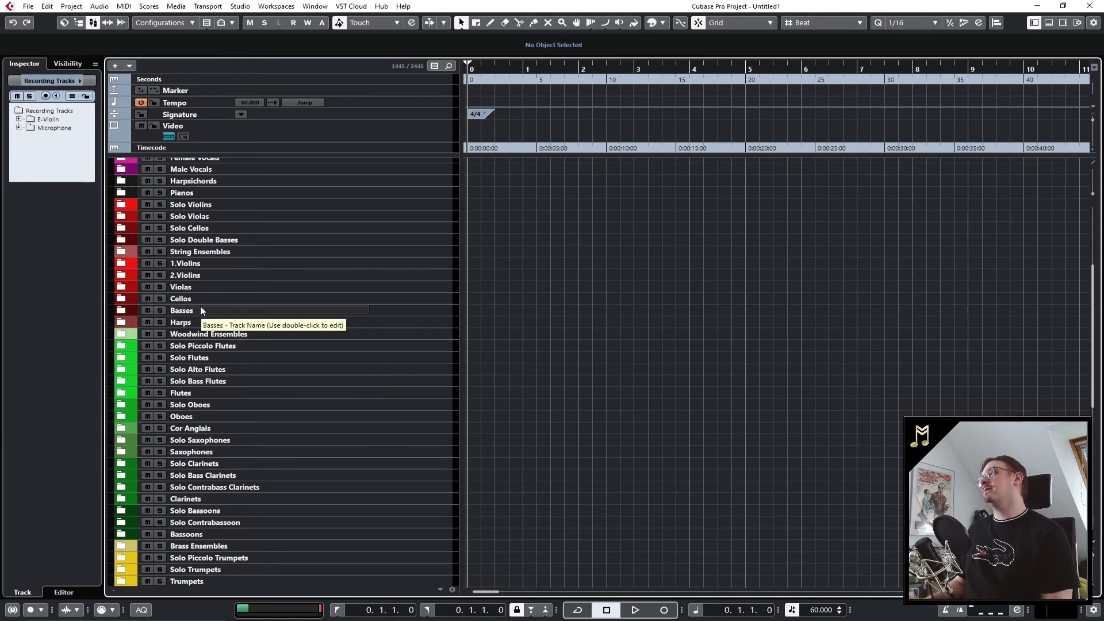
pyautogui.scroll(2, 200, 310)
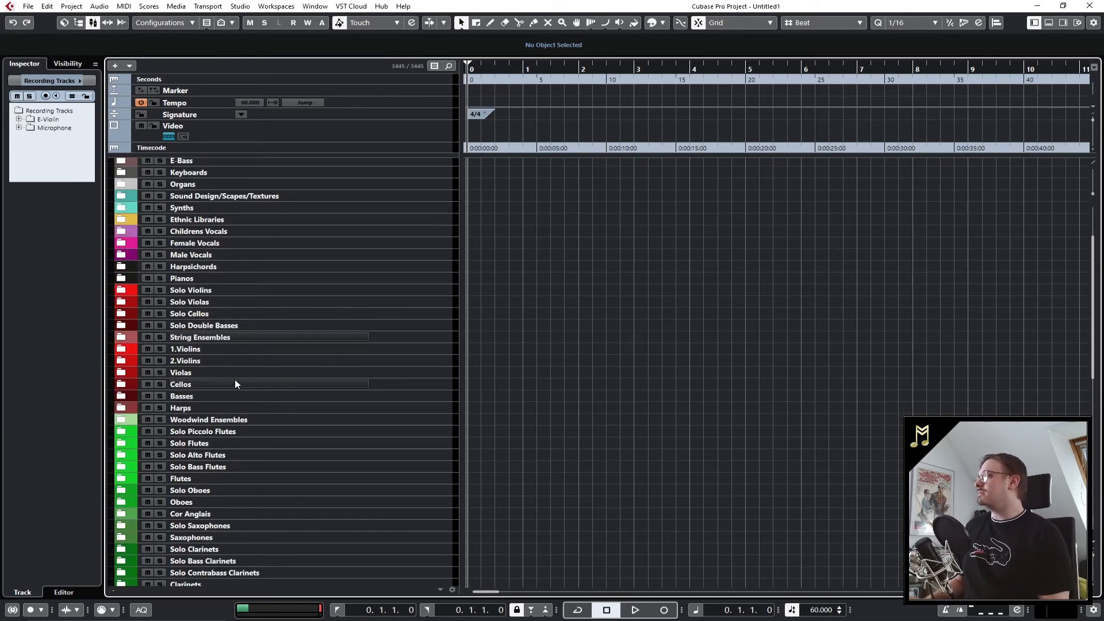
pyautogui.scroll(2, 230, 337)
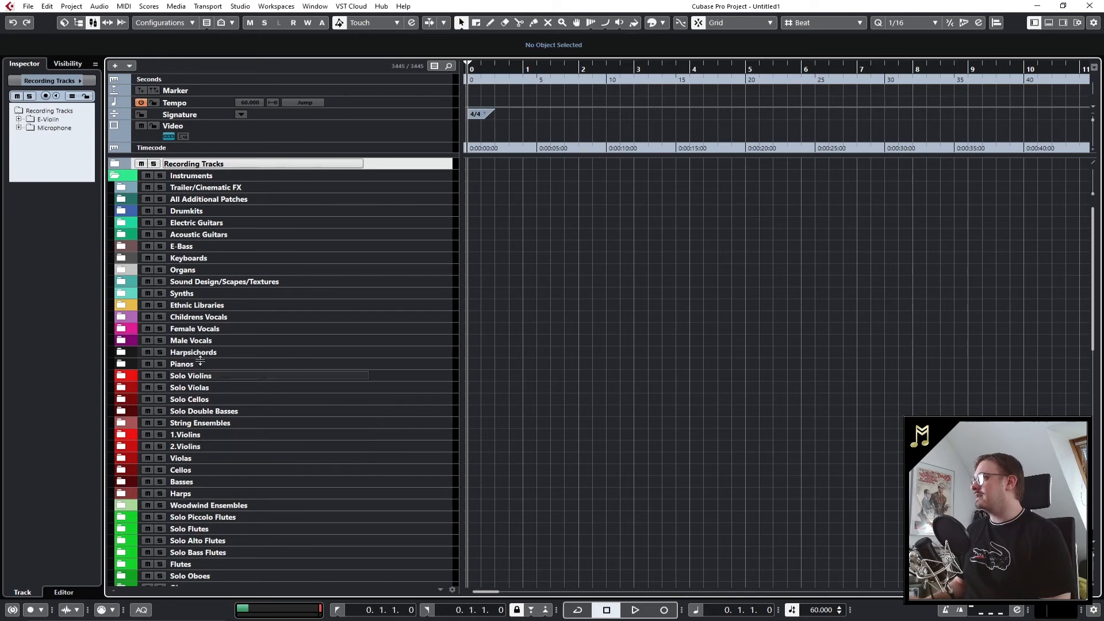
pyautogui.scroll(-3, 233, 326)
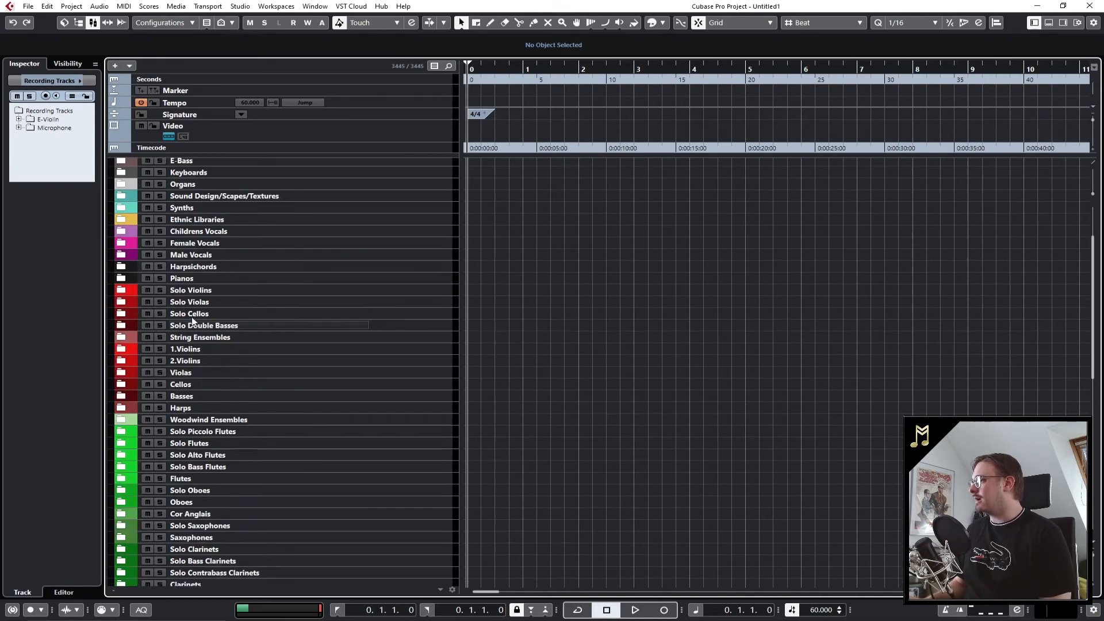
pyautogui.scroll(-3, 248, 322)
pyautogui.scroll(-9, 247, 368)
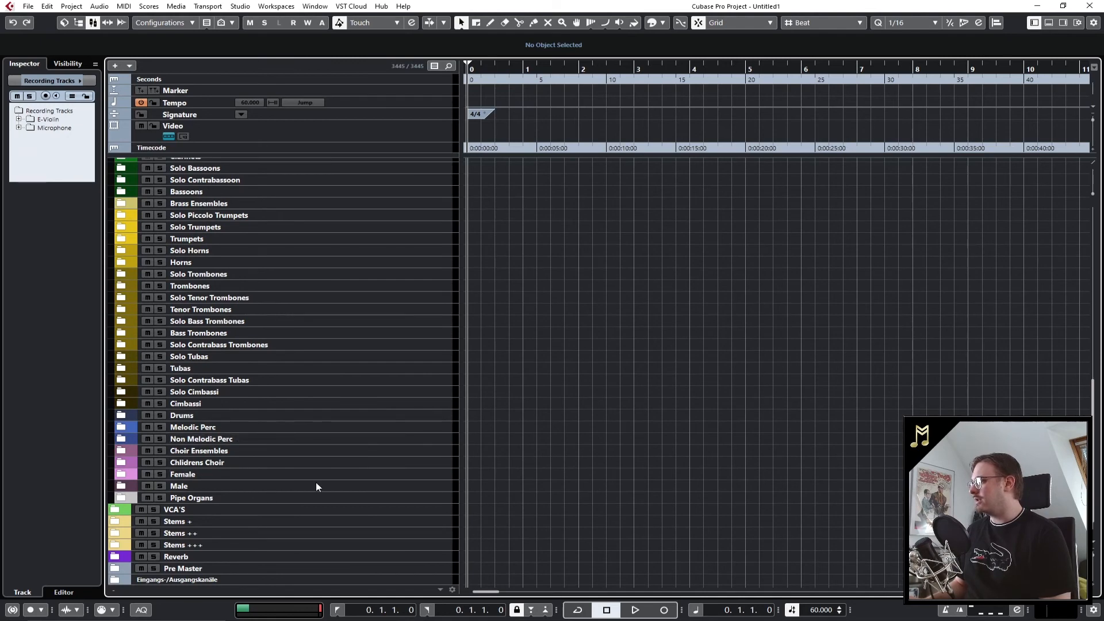
pyautogui.scroll(-1, 126, 472)
# Expand the Stems +, Stems ++ and Stems +++ folders and examine the colors of their group channels
pyautogui.click(114, 501)
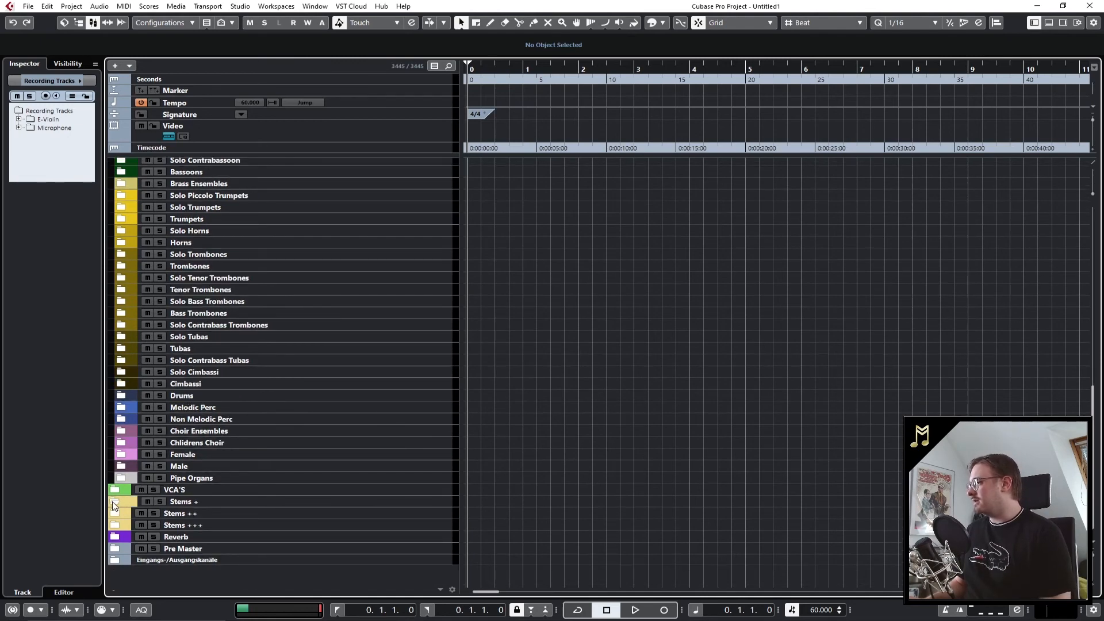
pyautogui.click(115, 514)
pyautogui.scroll(-4, 249, 418)
pyautogui.scroll(-3, 249, 418)
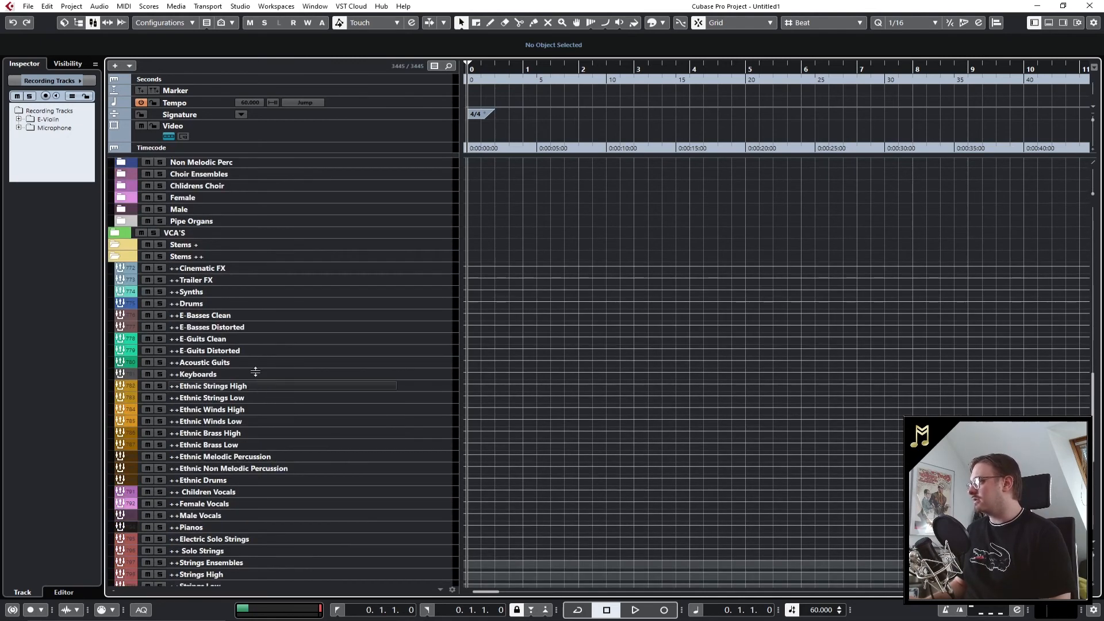
pyautogui.scroll(-7, 228, 392)
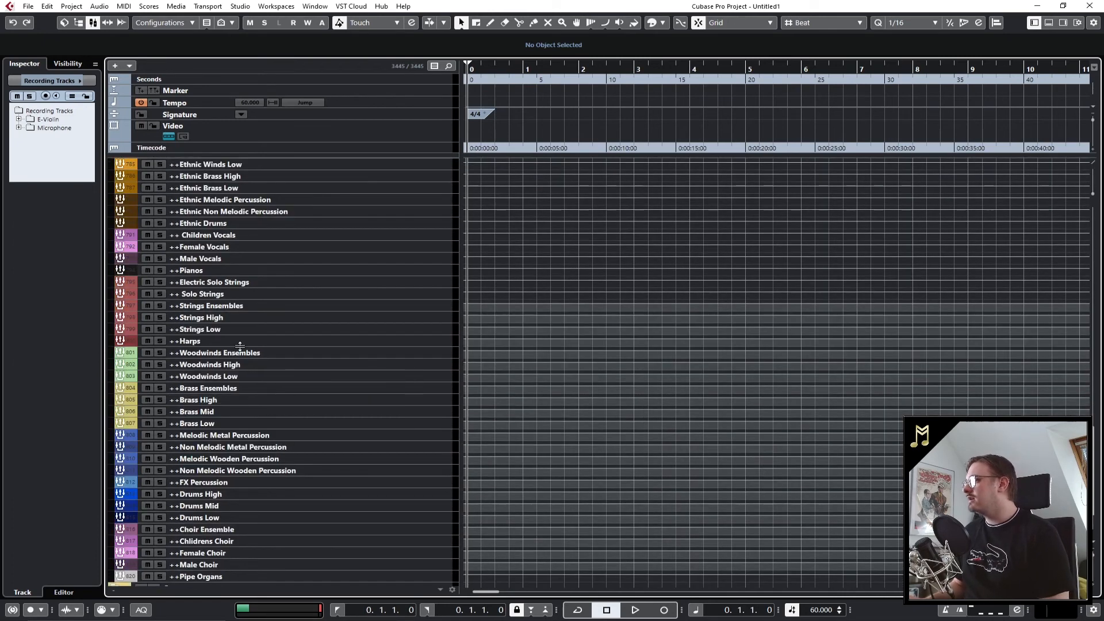
pyautogui.scroll(-2, 240, 381)
pyautogui.click(114, 525)
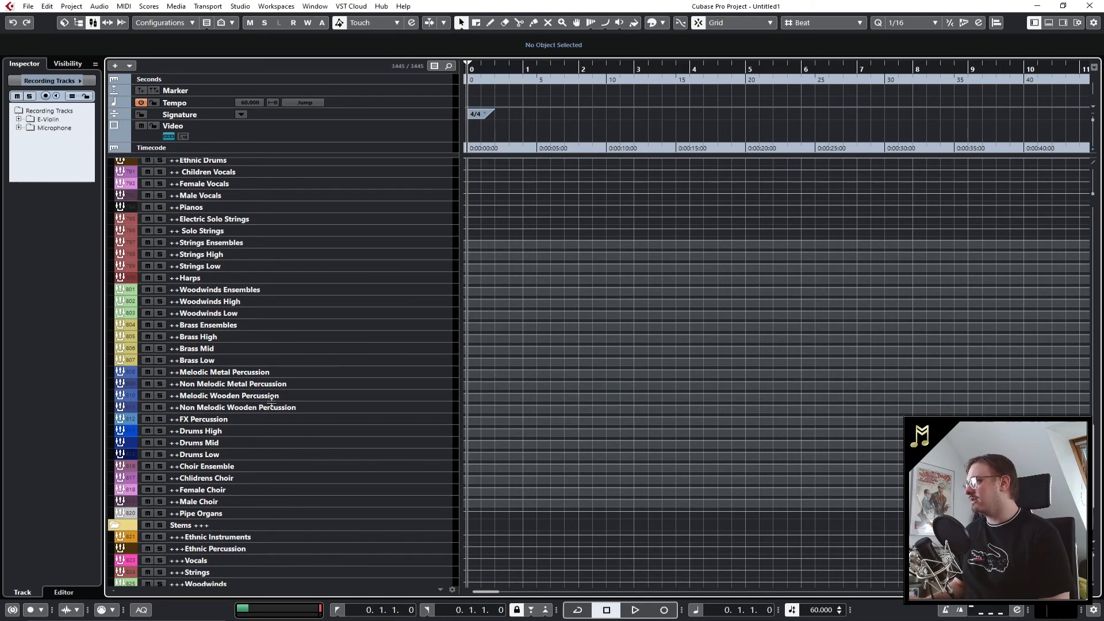
pyautogui.scroll(-3, 294, 326)
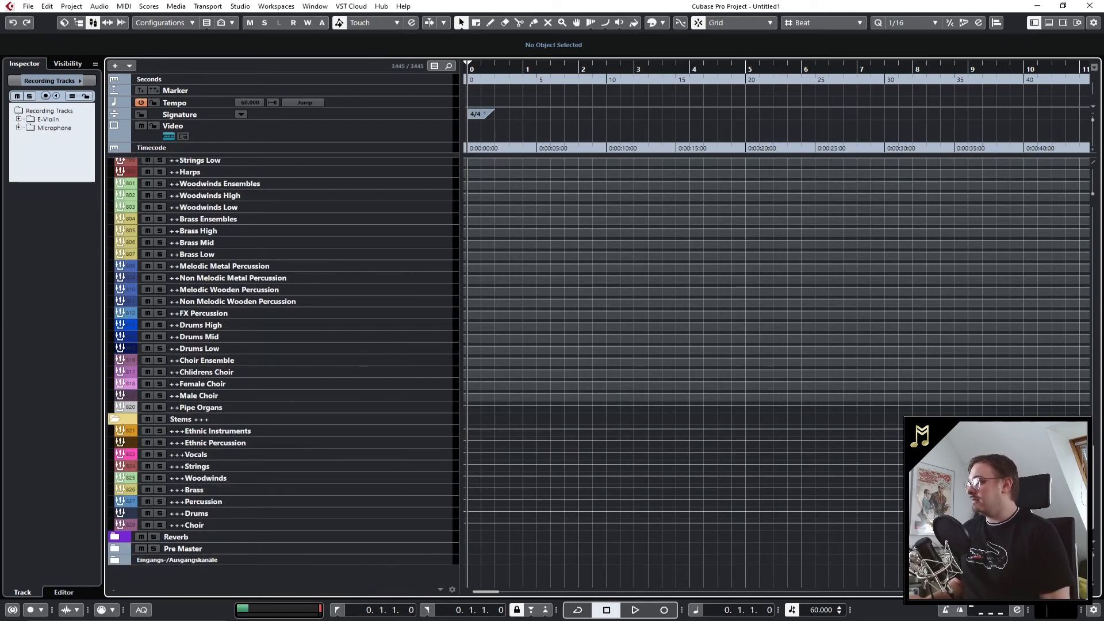
# Bring up the template project's MixConsole to view its color-coded channels and their track pictures
pyautogui.click(411, 620)
pyautogui.click(482, 575)
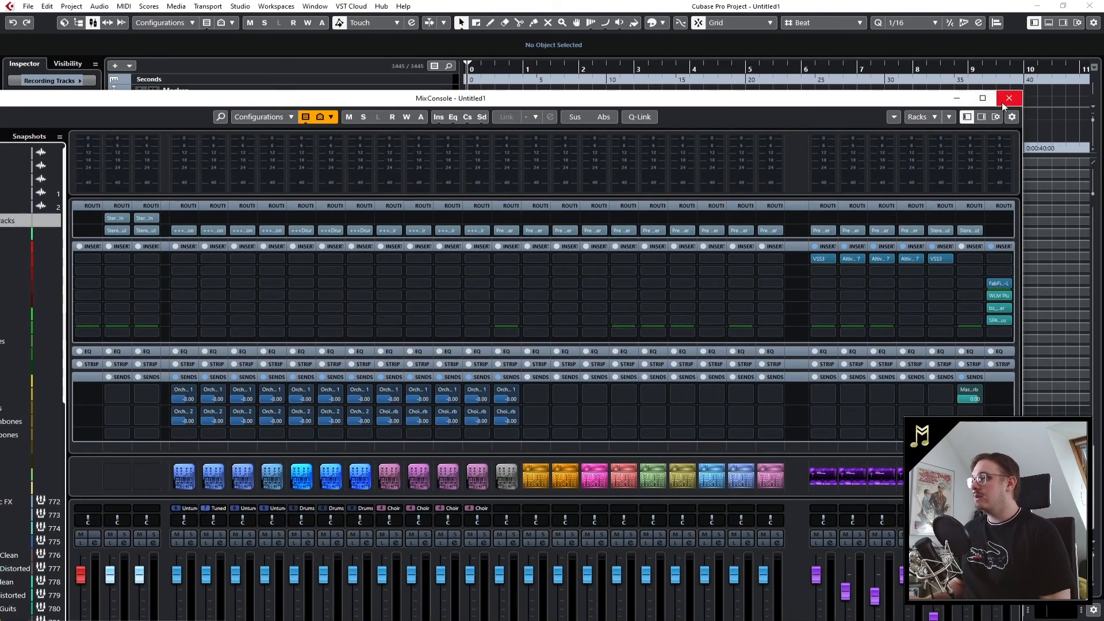
# Maximize the MixConsole and make all channels in the Instruments folder visible
pyautogui.click(991, 102)
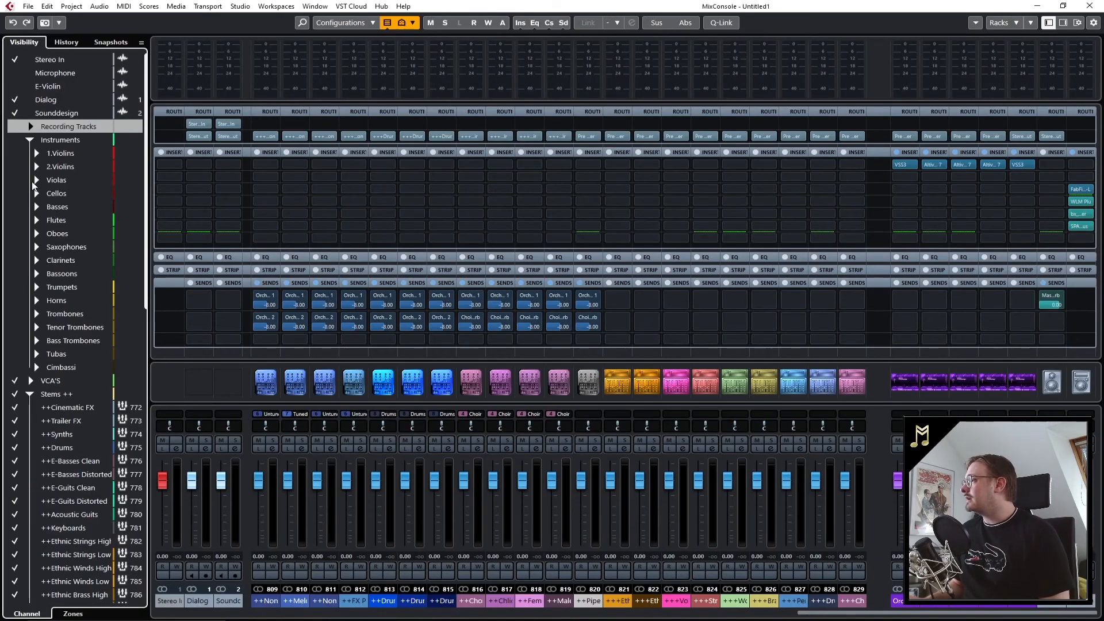
pyautogui.click(16, 139)
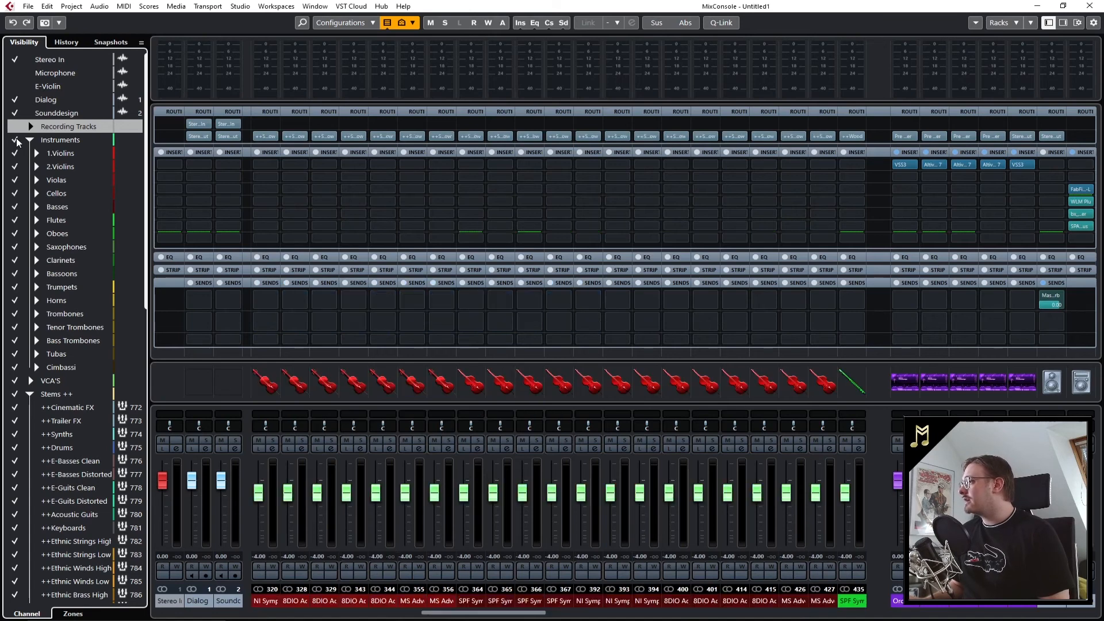
# Examine the colors and track pictures of the string, woodwind, brass and stem channels, and close the MixConsole to return to the track list
pyautogui.moveTo(527, 614); pyautogui.dragTo(236, 617)
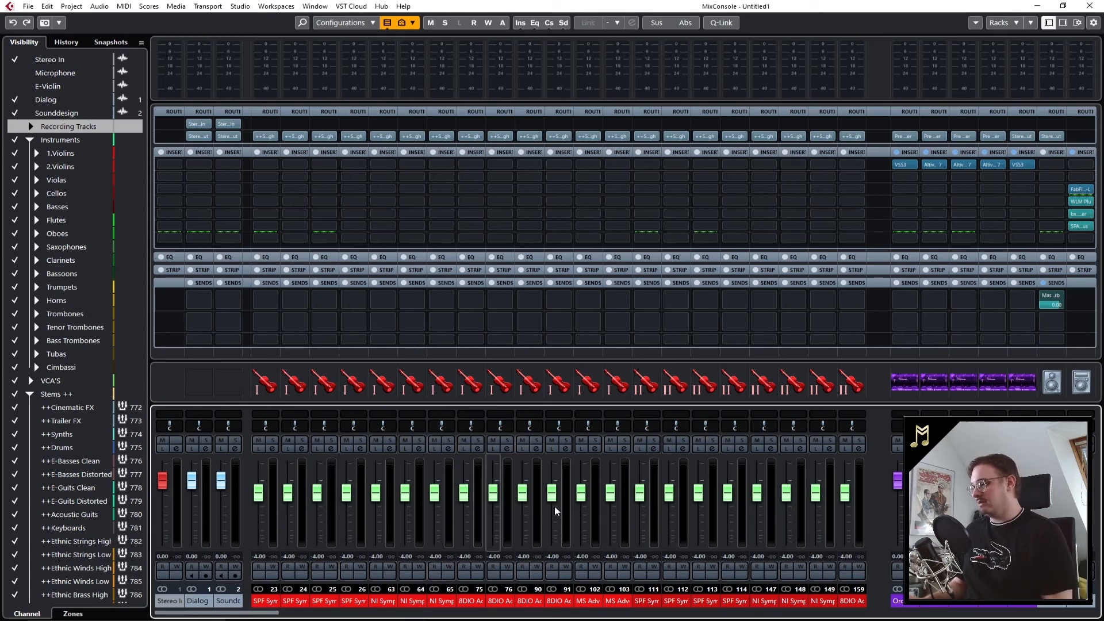
pyautogui.moveTo(222, 616); pyautogui.dragTo(491, 617)
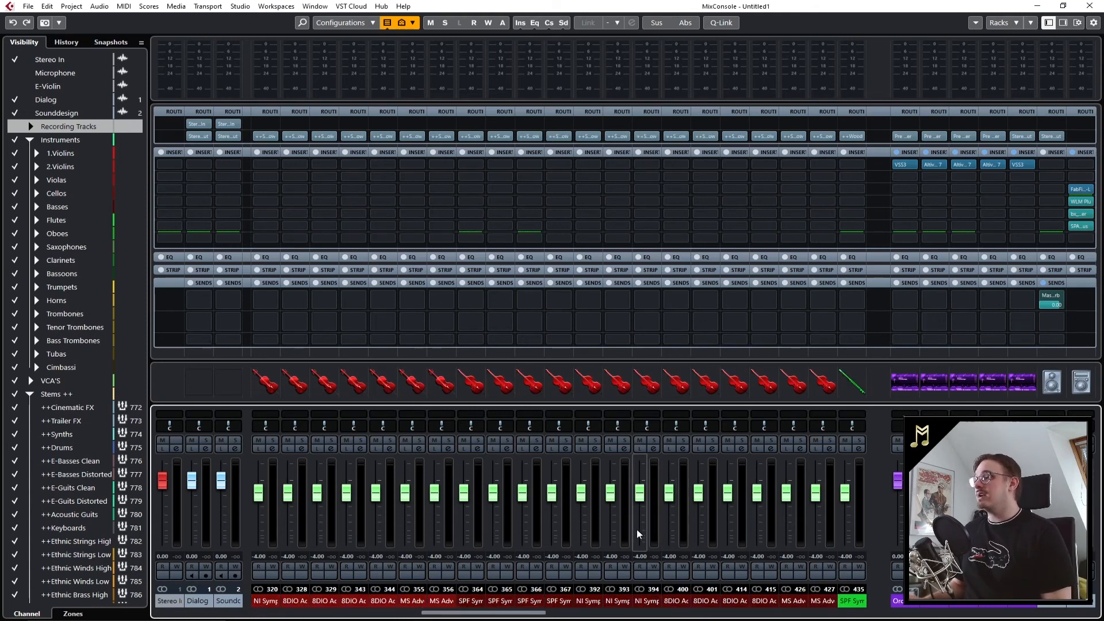
pyautogui.moveTo(525, 616); pyautogui.dragTo(614, 618)
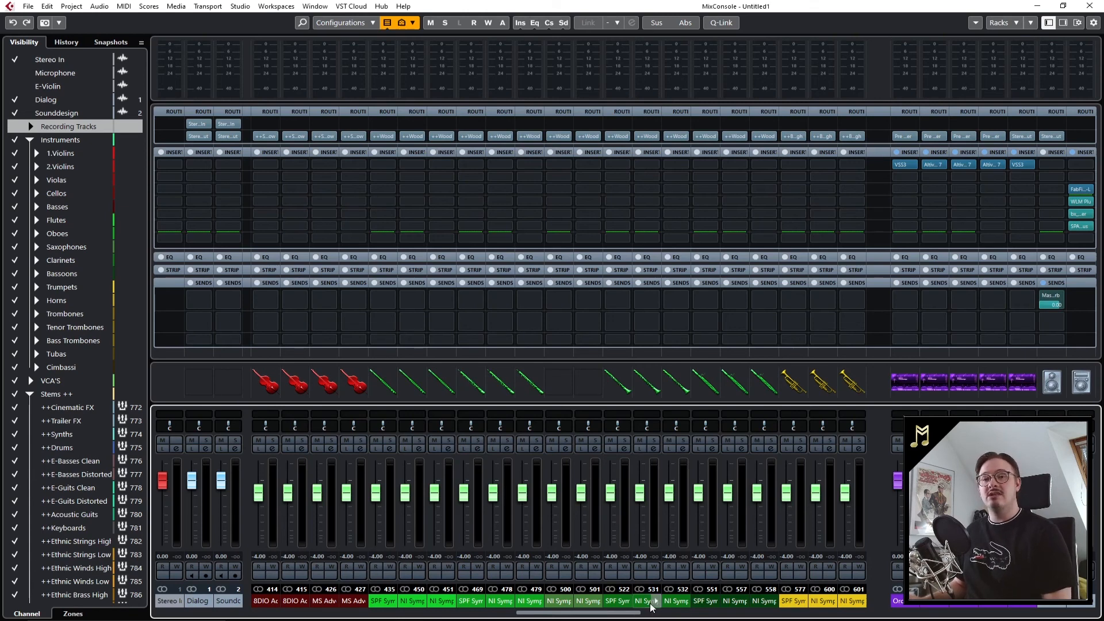
pyautogui.moveTo(637, 616); pyautogui.dragTo(1063, 619)
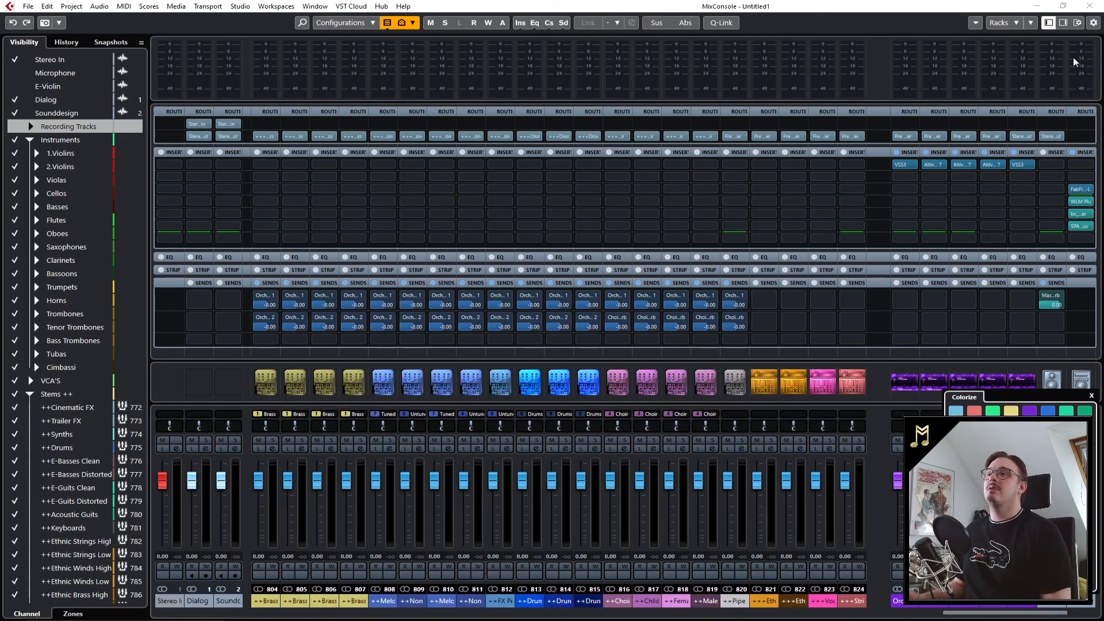
pyautogui.click(1089, 6)
pyautogui.scroll(10, 781, 249)
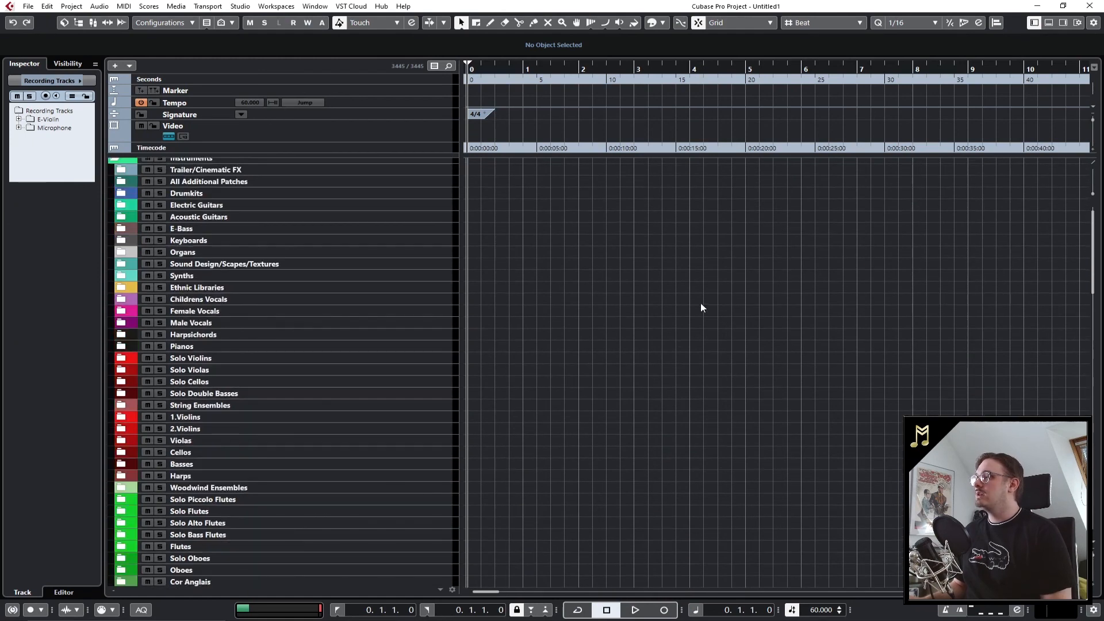